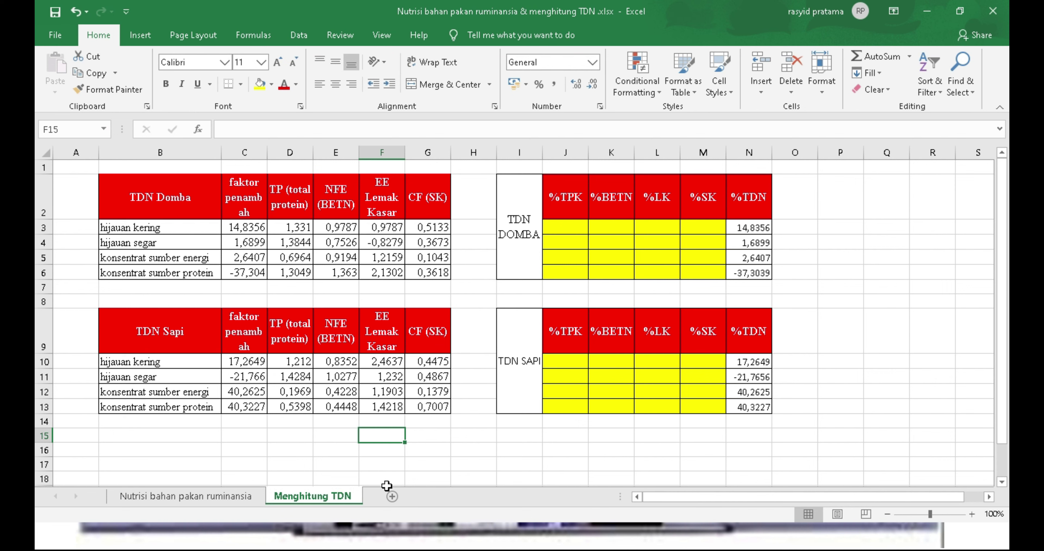
# Look up Rumput Gajah in the feed nutrient sheet and enter 8,7 as %TPK for hijauan segar in the TDN Sapi calculator.
pyautogui.click(252, 497)
pyautogui.click(318, 302)
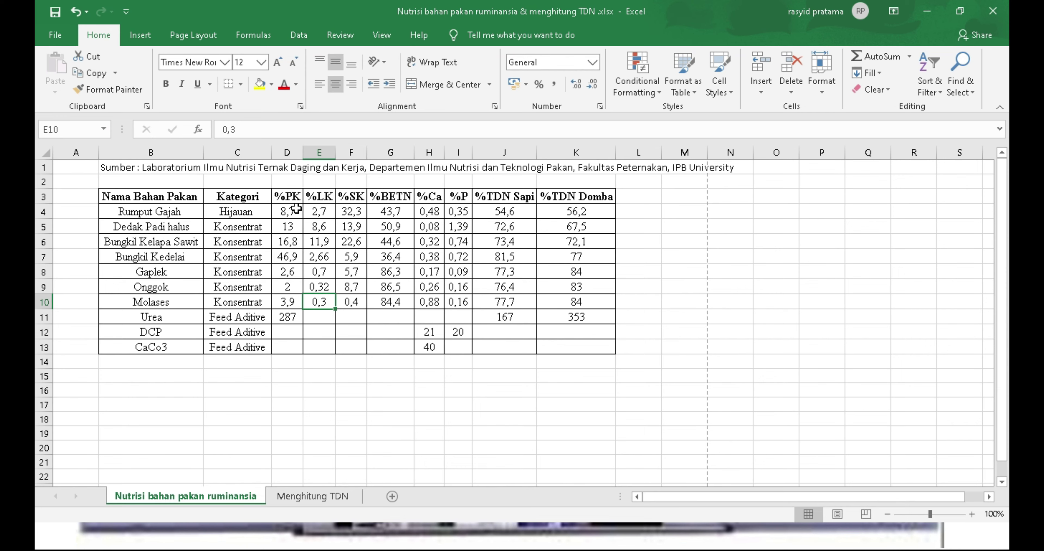
pyautogui.click(320, 496)
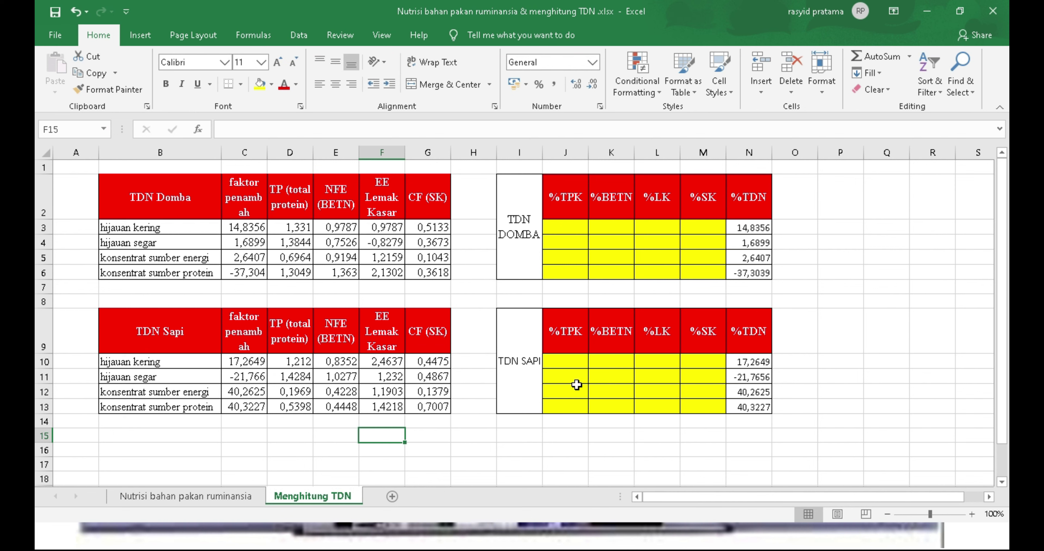
pyautogui.click(571, 376)
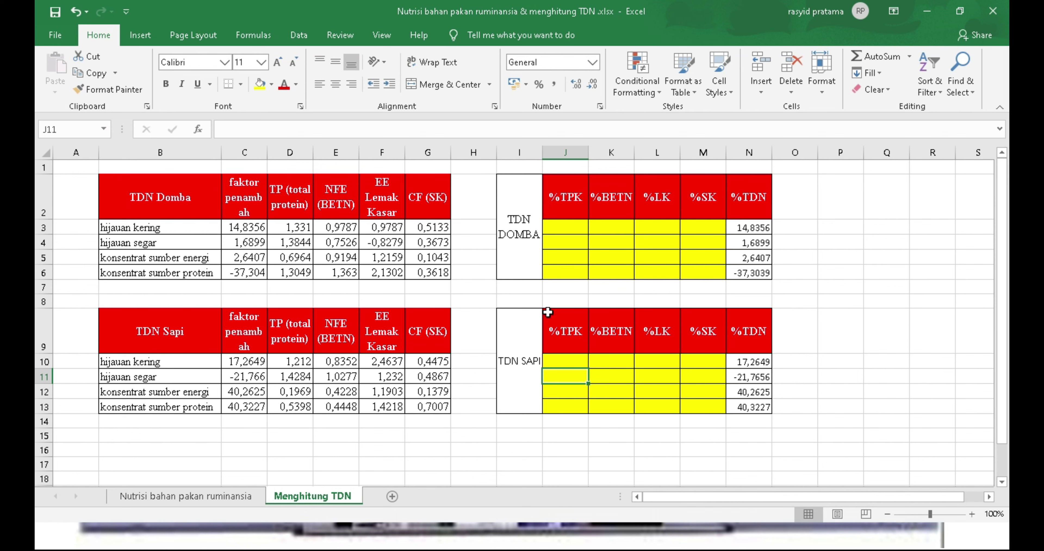
pyautogui.write('8,7')
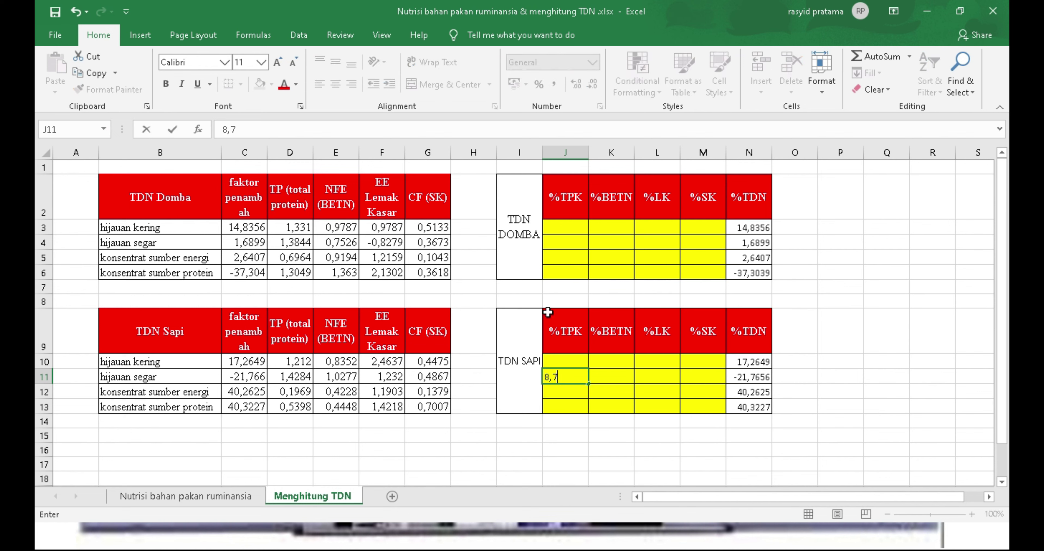
pyautogui.press('Return')
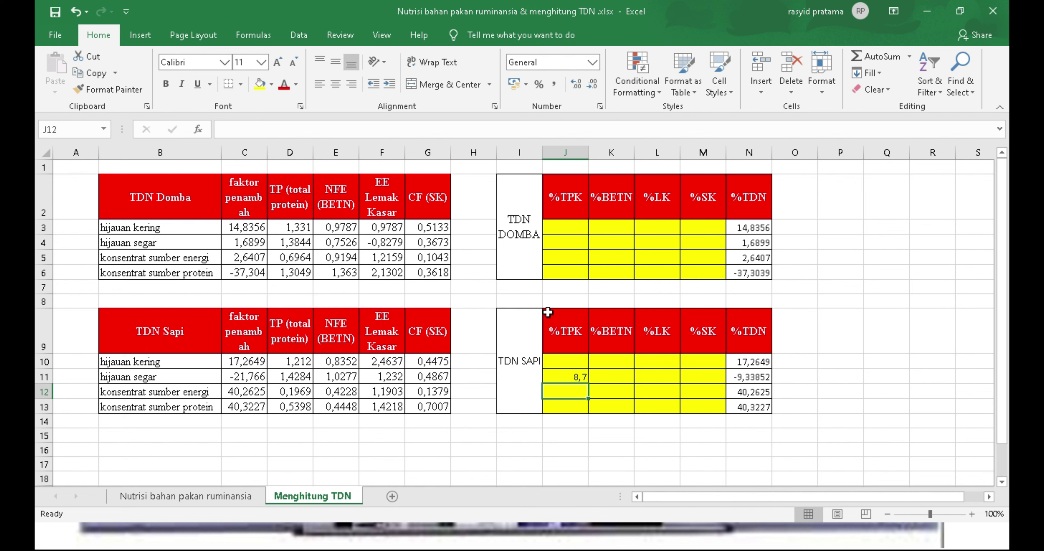
# Complete the hijauan segar row of the TDN Sapi calculator with %BETN 43,7, %LK 2,7 and %SK 32,3.
pyautogui.press('Right')
pyautogui.press('Up')
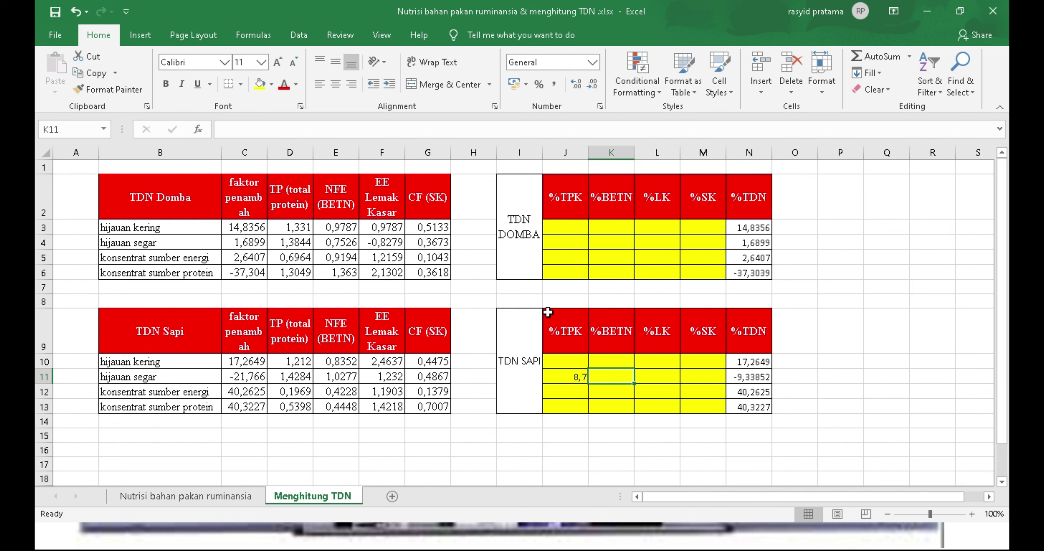
pyautogui.press('F2')
pyautogui.write('43,7')
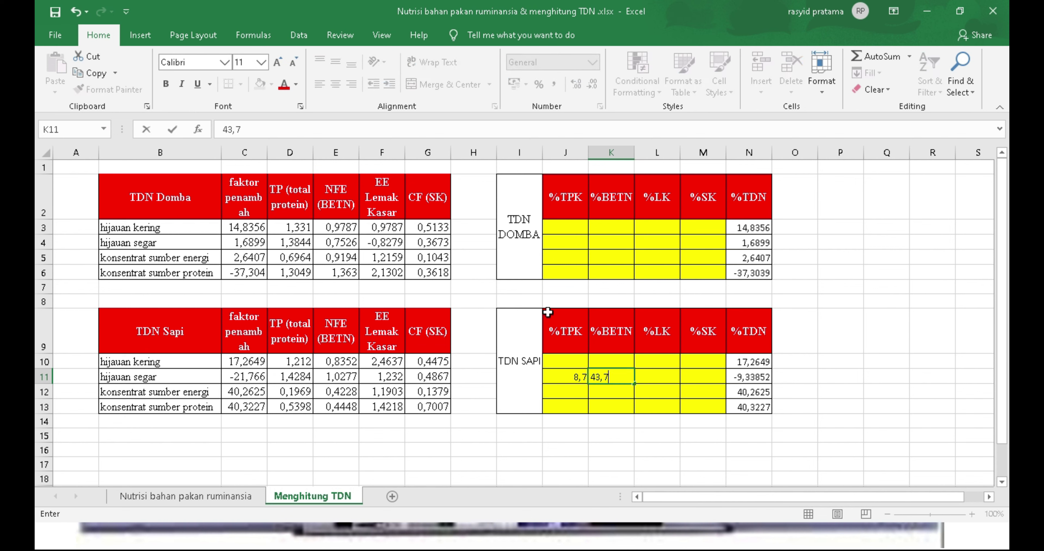
pyautogui.press('Return')
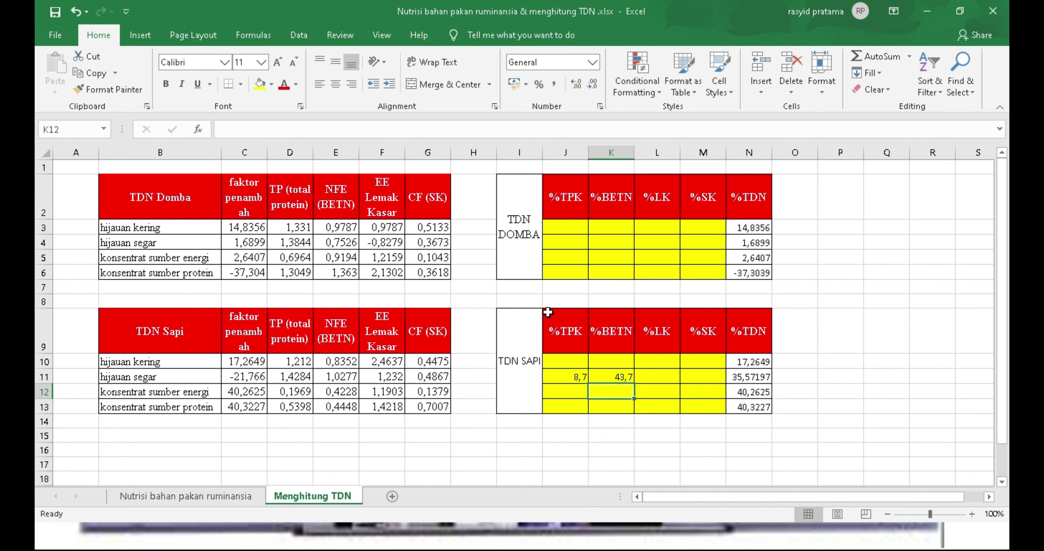
pyautogui.press('Right')
pyautogui.press('Up')
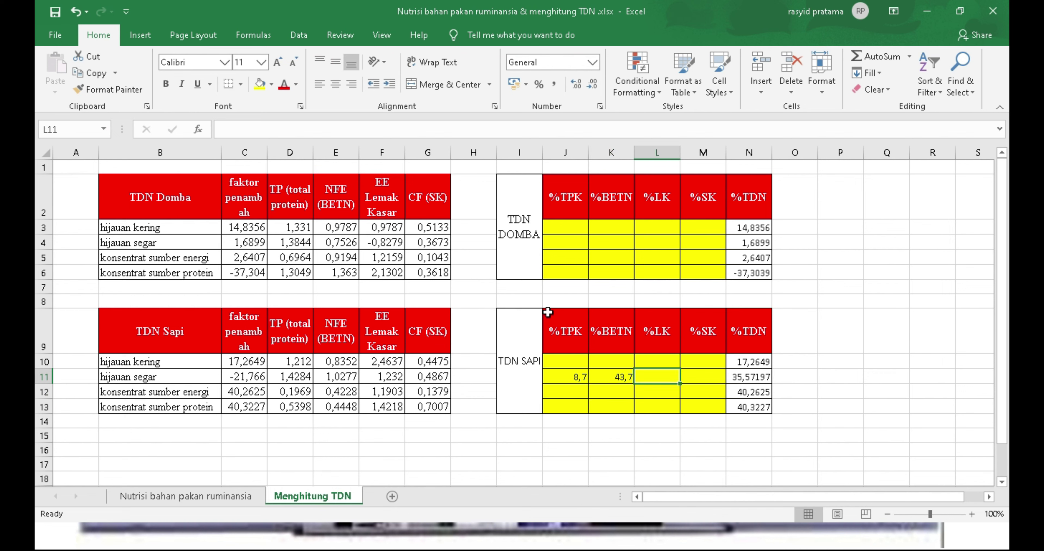
pyautogui.press('F2')
pyautogui.write('2,7')
pyautogui.press('Tab')
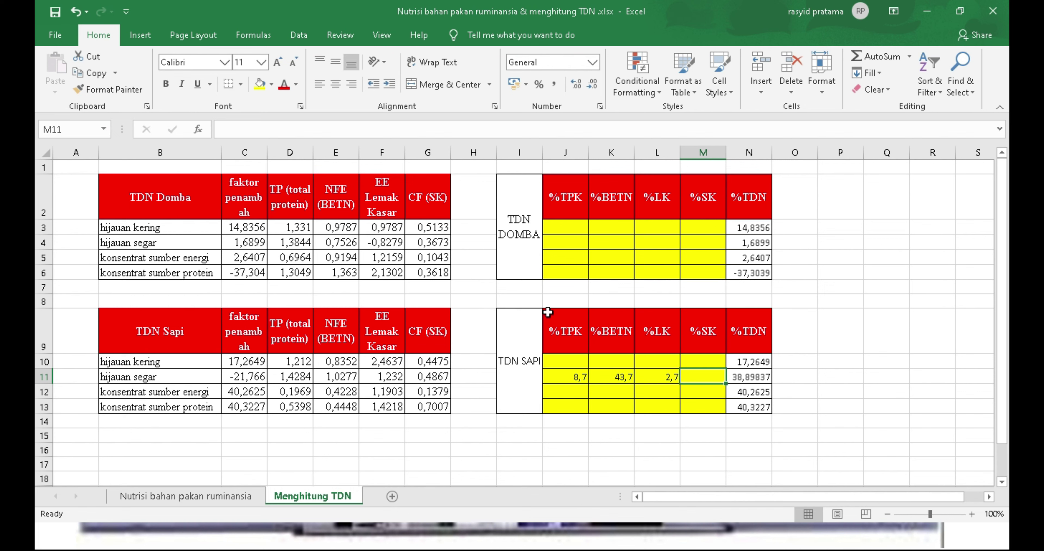
pyautogui.write('32,3')
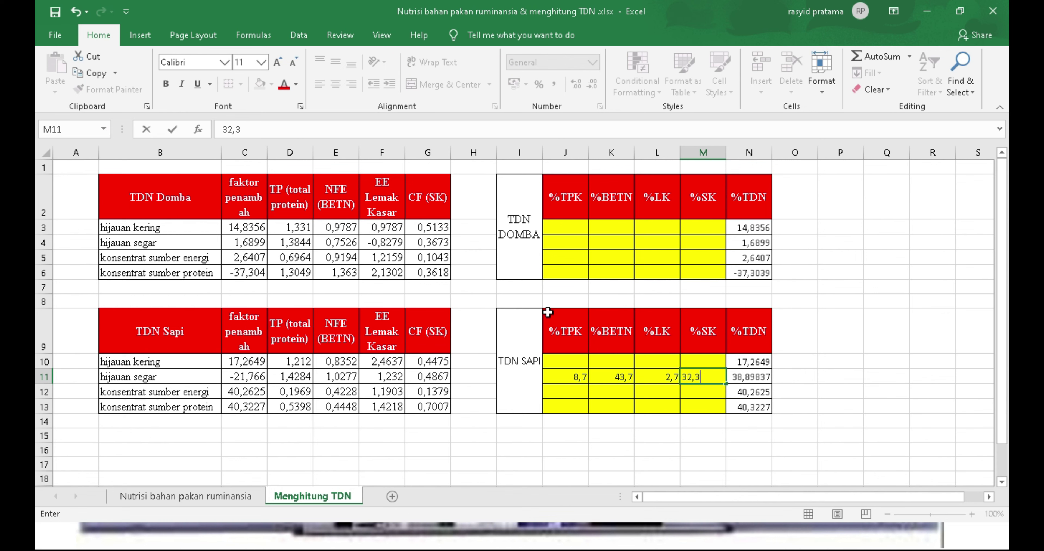
pyautogui.press('Return')
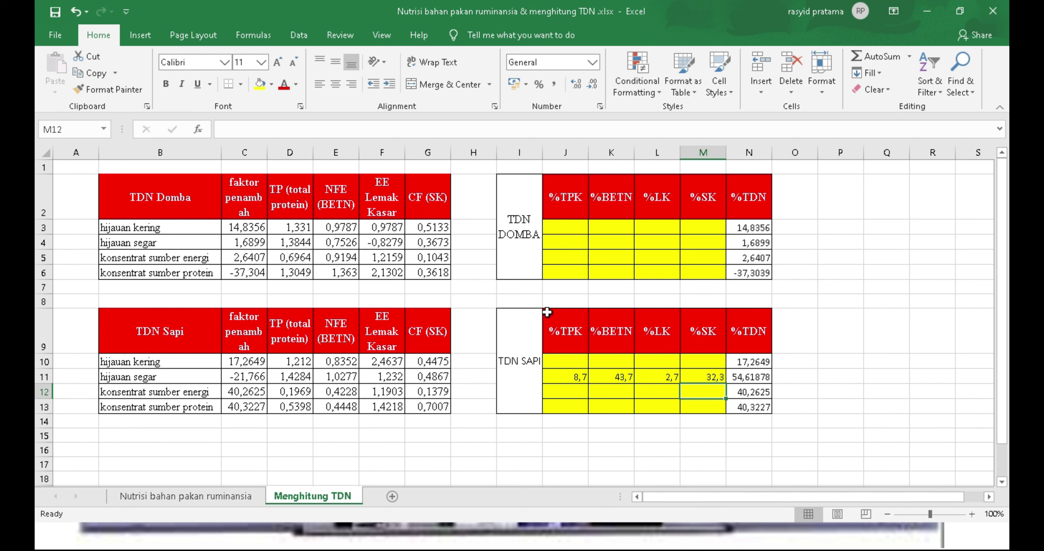
# Copy the four hijauan segar nutrient values from TDN Sapi into the hijauan segar row of TDN Domba, starting at J4.
pyautogui.click(559, 376)
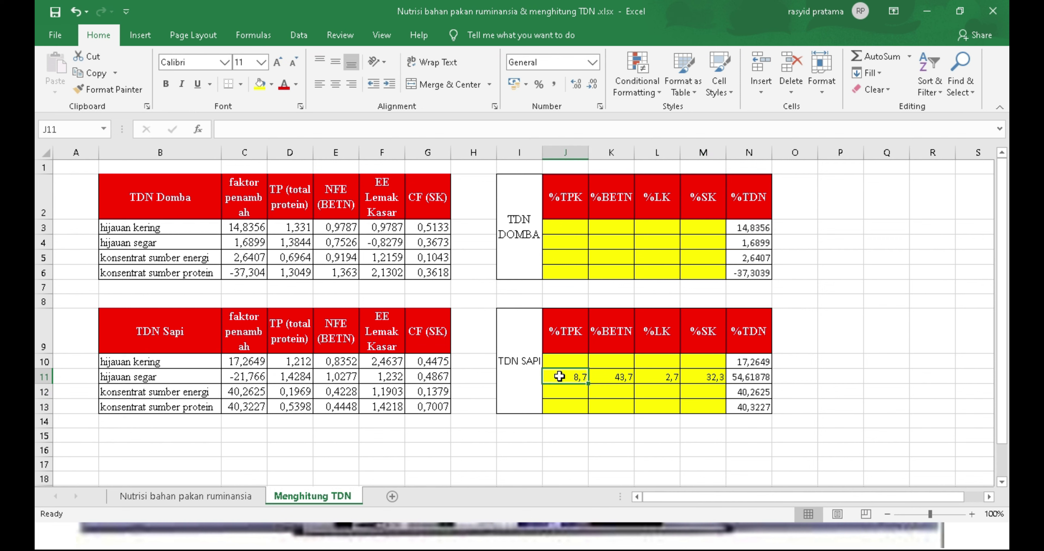
pyautogui.moveTo(559, 377); pyautogui.dragTo(708, 377)
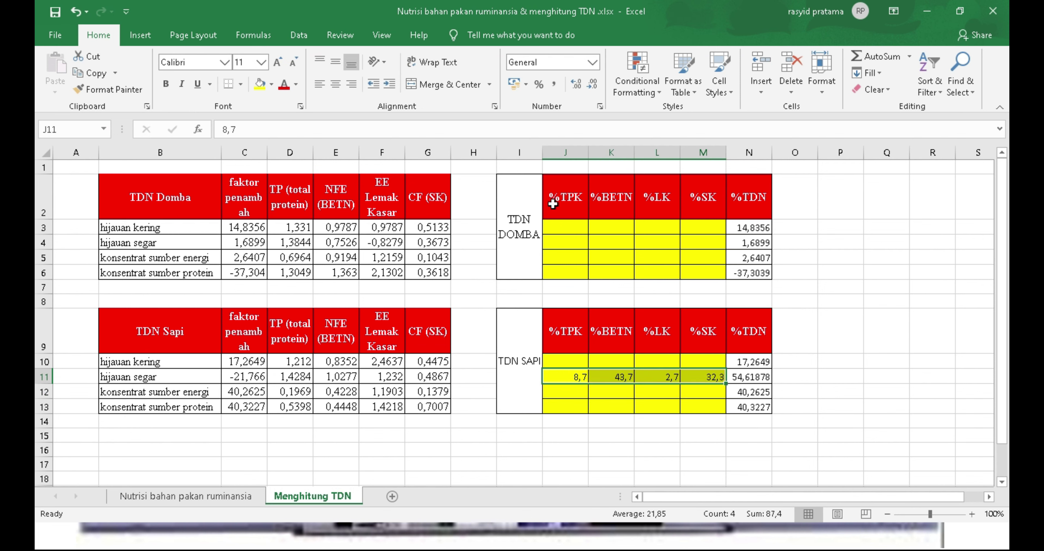
pyautogui.hotkey('ctrl', 'c')
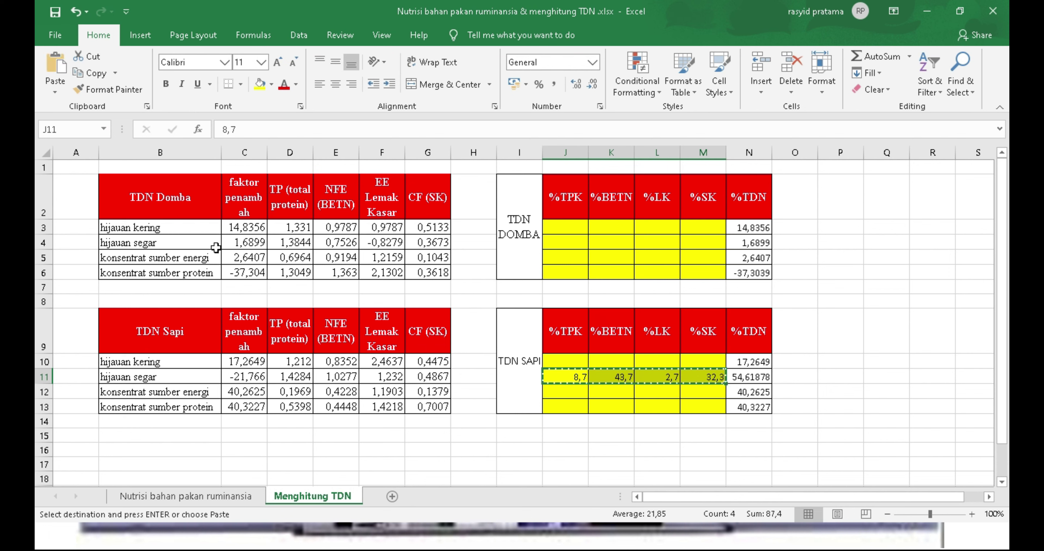
pyautogui.click(562, 243)
pyautogui.hotkey('ctrl', 'v')
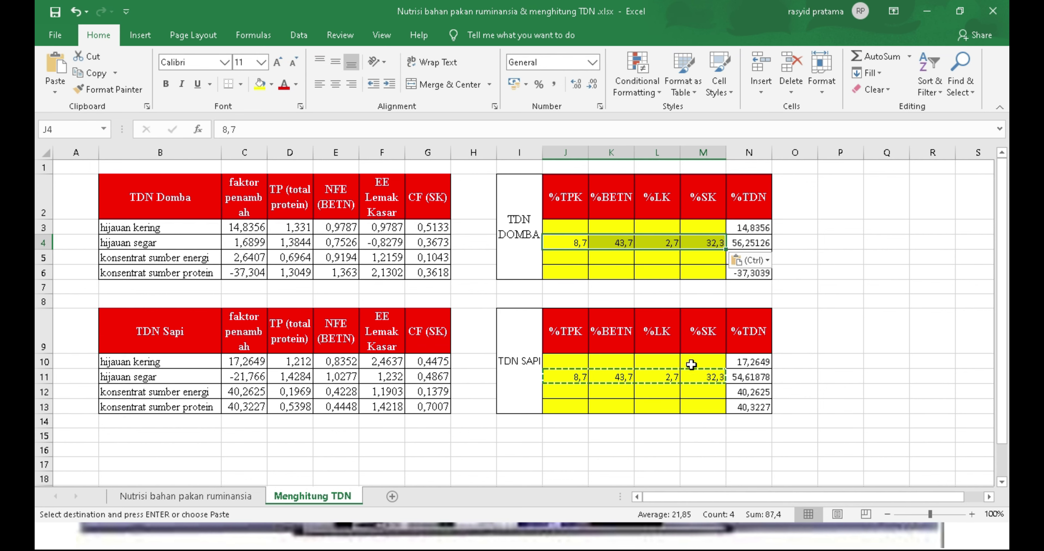
# Look up Bungkil Kedelai in the nutrient sheet and enter 46,9 as %TPK for konsentrat sumber protein in TDN Sapi.
pyautogui.click(239, 497)
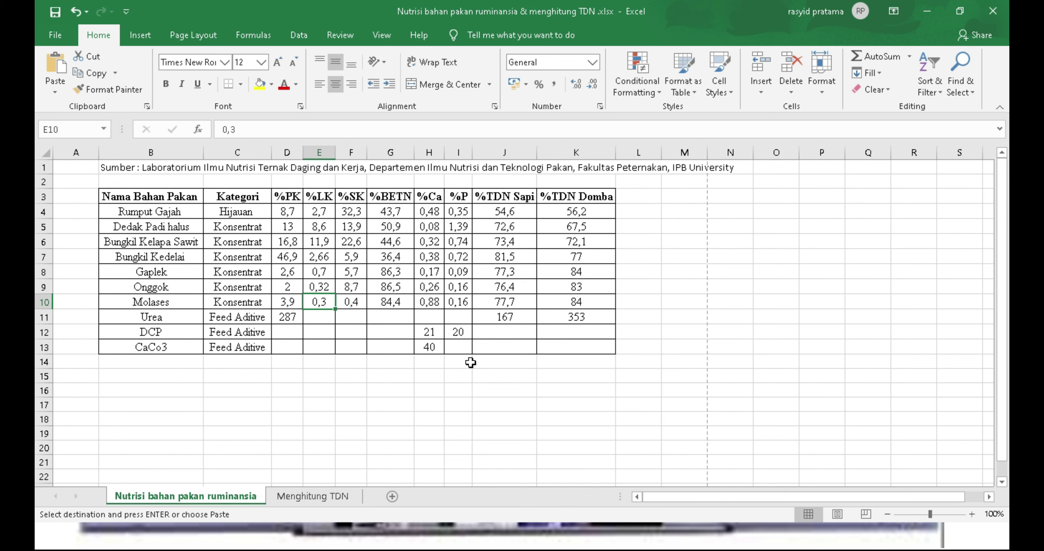
pyautogui.click(290, 499)
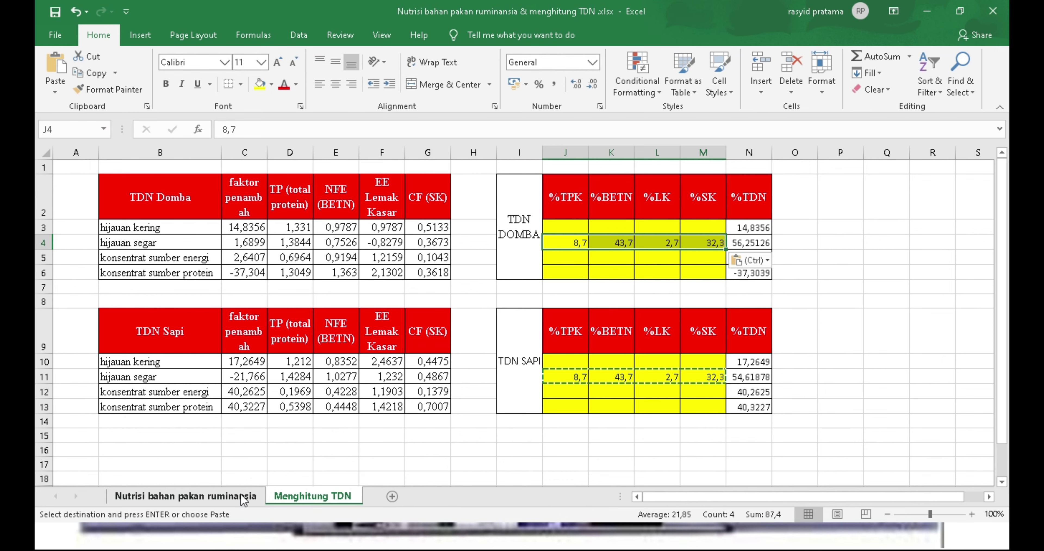
pyautogui.click(243, 497)
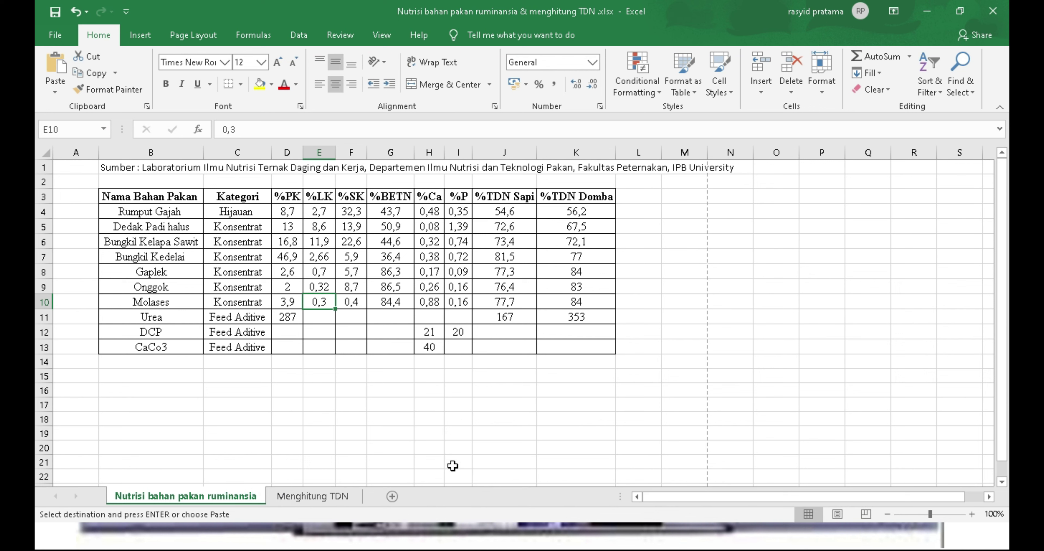
pyautogui.click(342, 496)
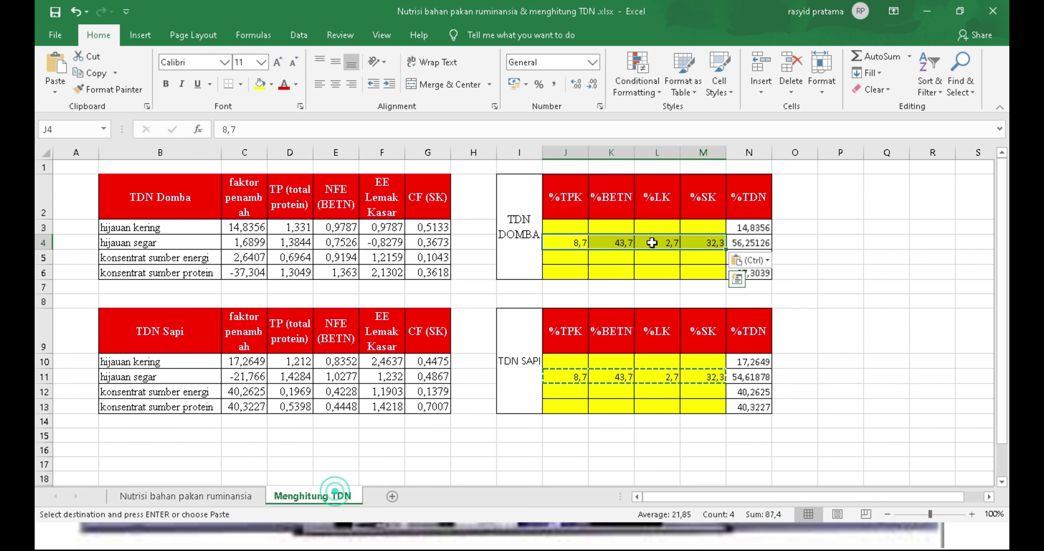
pyautogui.click(561, 406)
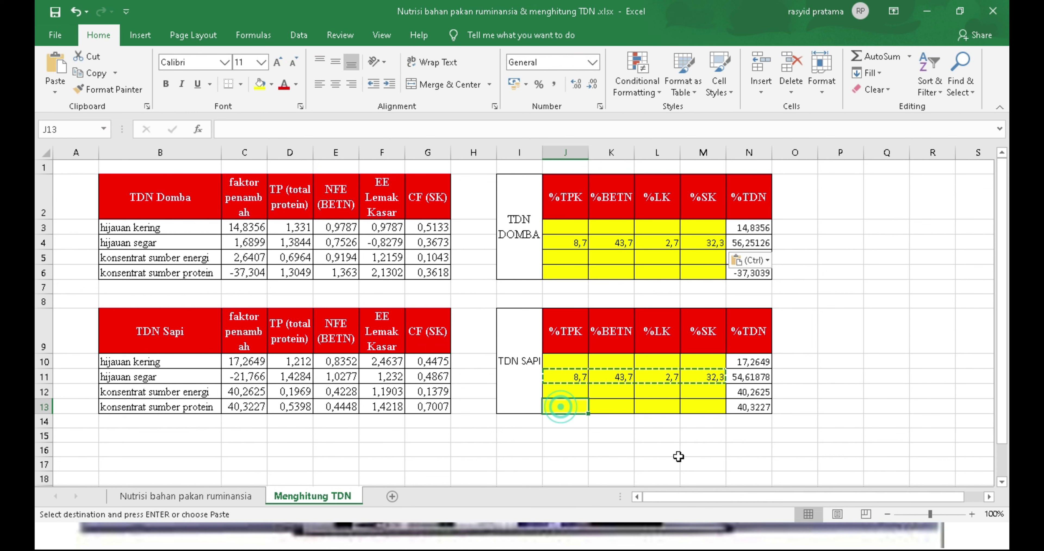
pyautogui.write('46,')
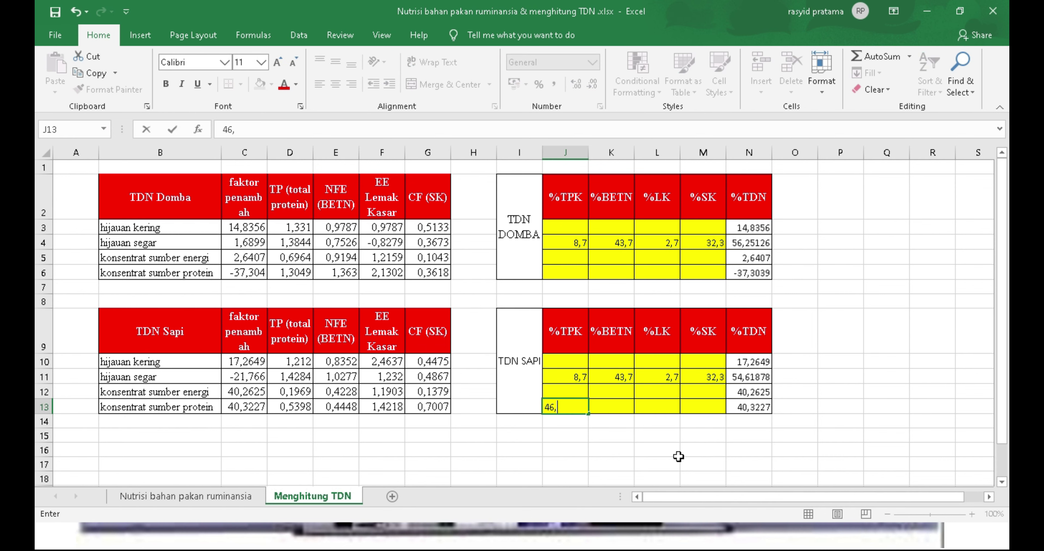
pyautogui.write('9')
pyautogui.press('Return')
# Complete the konsentrat sumber protein row of TDN Sapi with %BETN 36,4, %LK 2,66 and %SK 5,9.
pyautogui.press('Up')
pyautogui.press('Right')
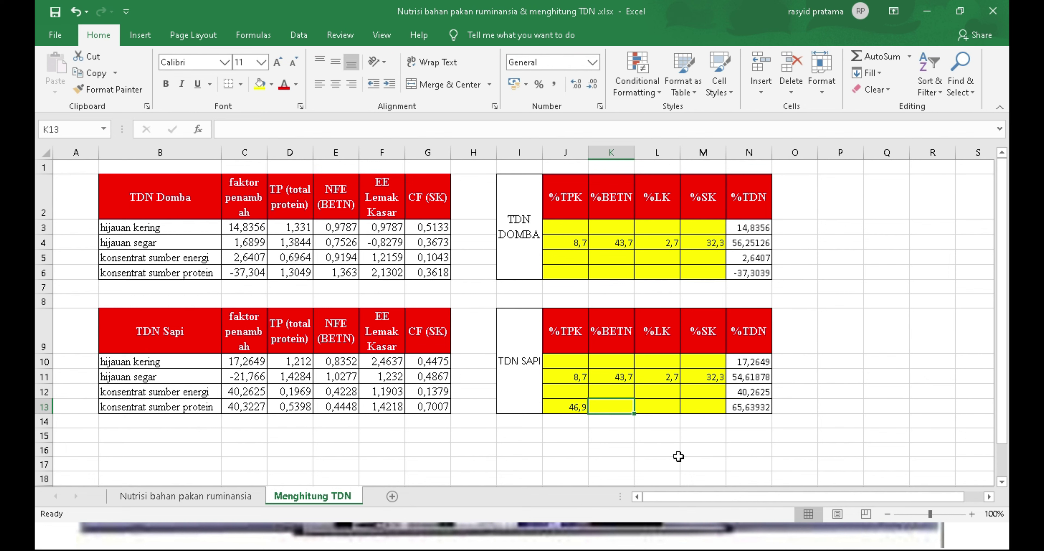
pyautogui.press('F2')
pyautogui.write('36')
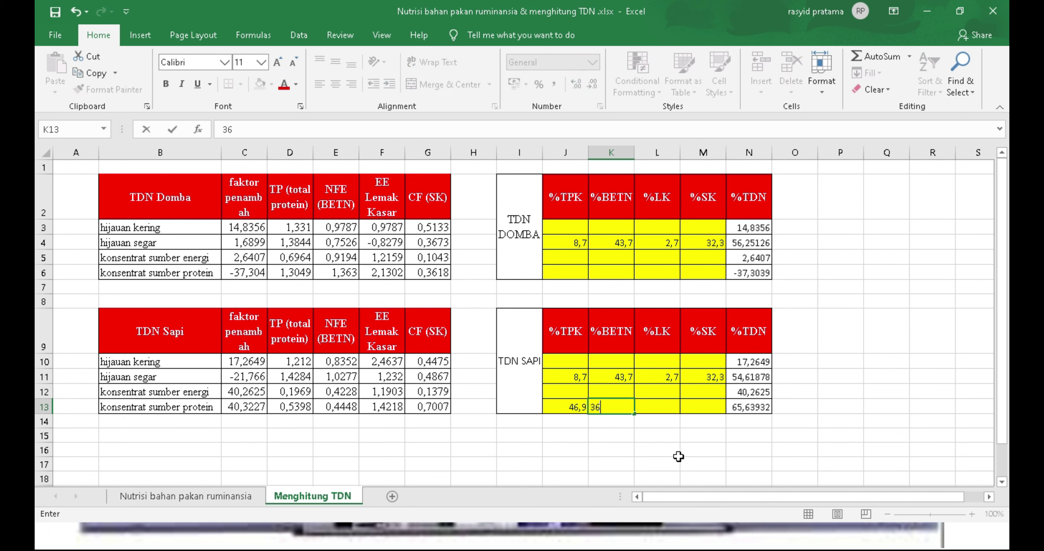
pyautogui.write(',4')
pyautogui.press('Tab')
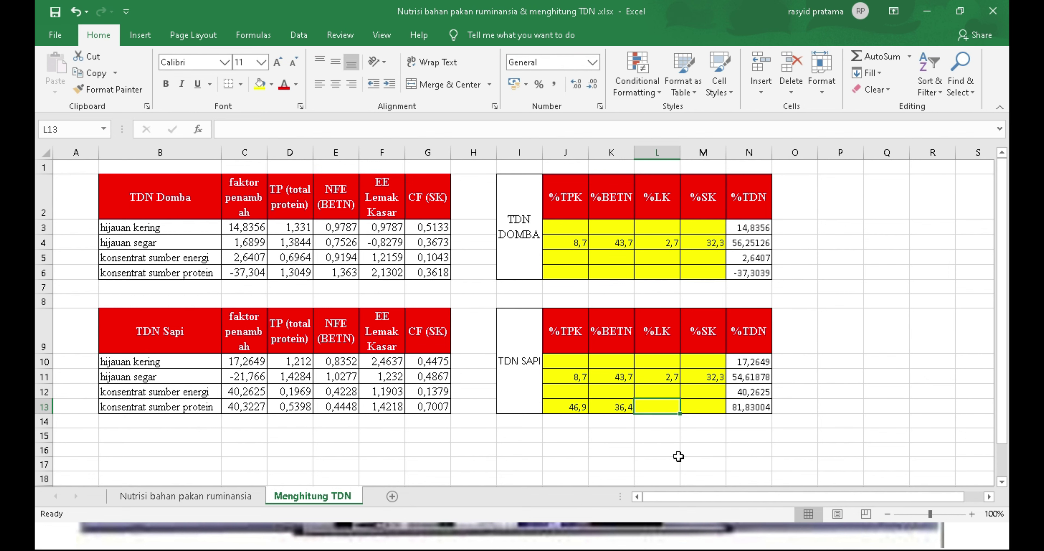
pyautogui.press('F2')
pyautogui.write('2,66')
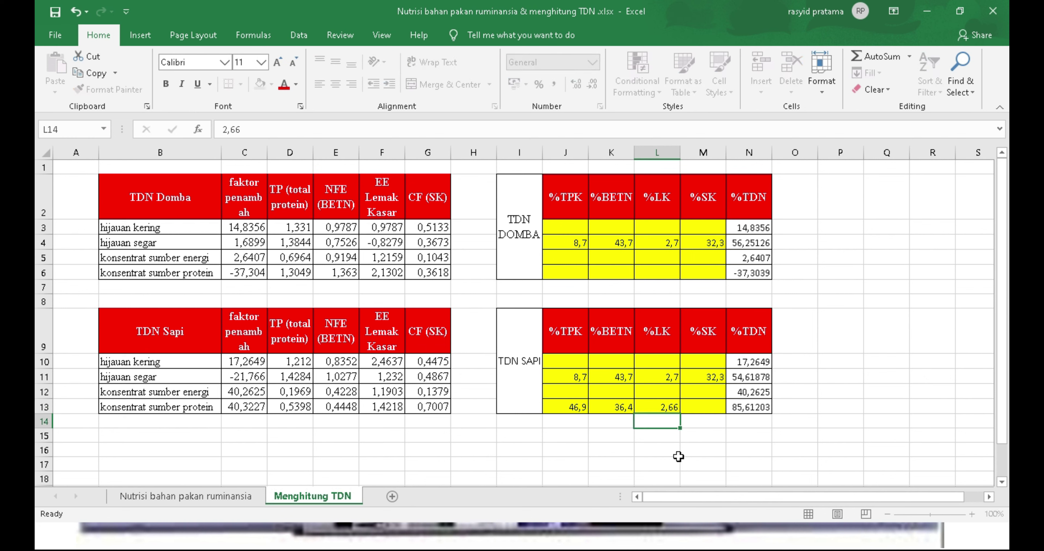
pyautogui.press('Tab')
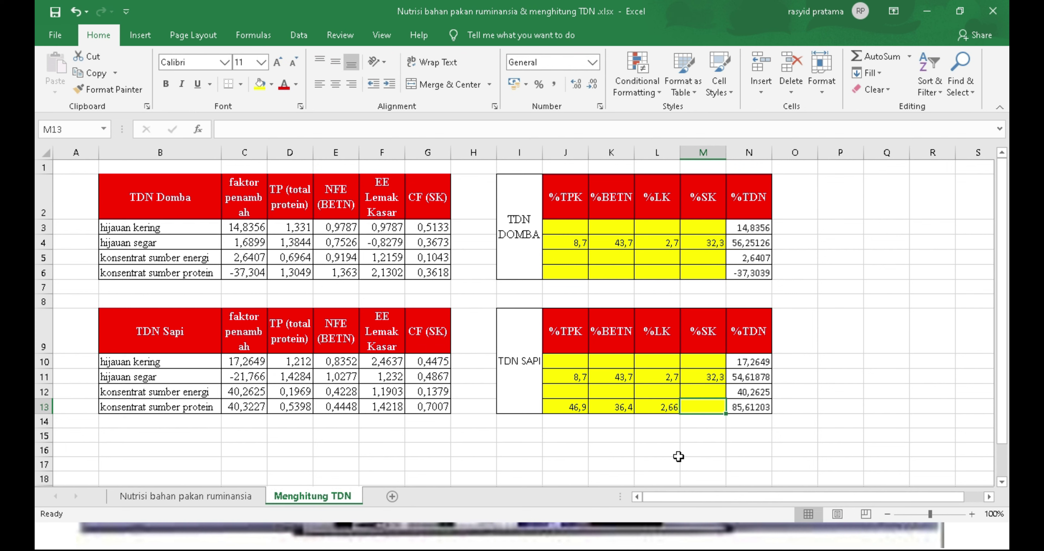
pyautogui.write('5,9')
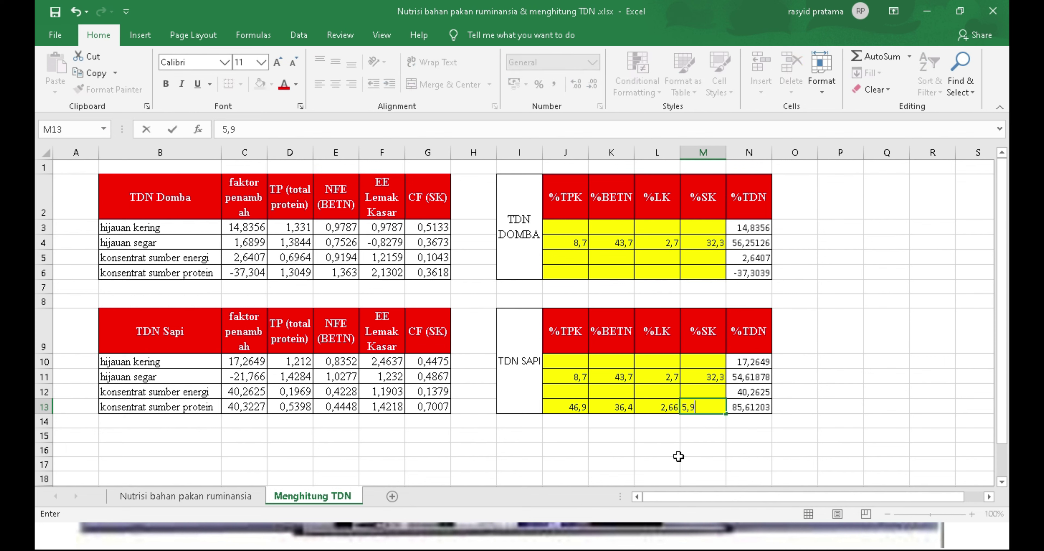
pyautogui.press('Return')
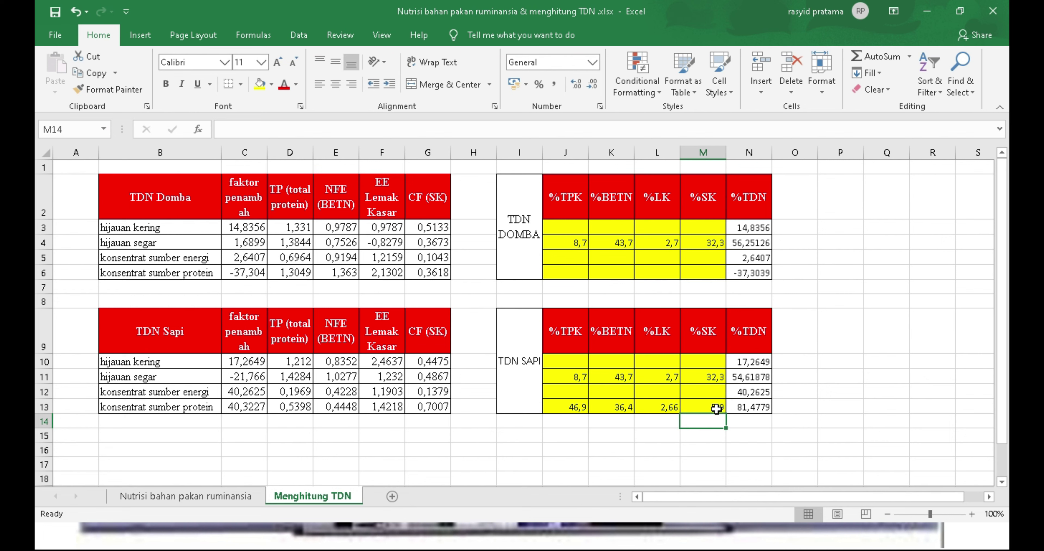
# Copy the konsentrat sumber protein values from TDN Sapi into the matching TDN Domba row at J6, and return to the nutrient sheet.
pyautogui.moveTo(715, 407); pyautogui.dragTo(563, 408)
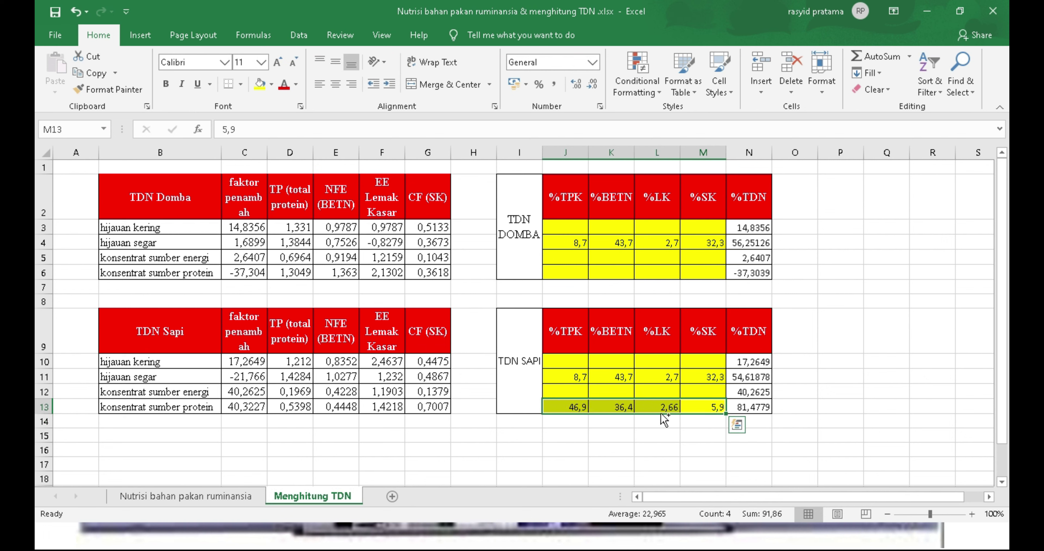
pyautogui.hotkey('ctrl', 'c')
pyautogui.click(562, 271)
pyautogui.hotkey('ctrl', 'v')
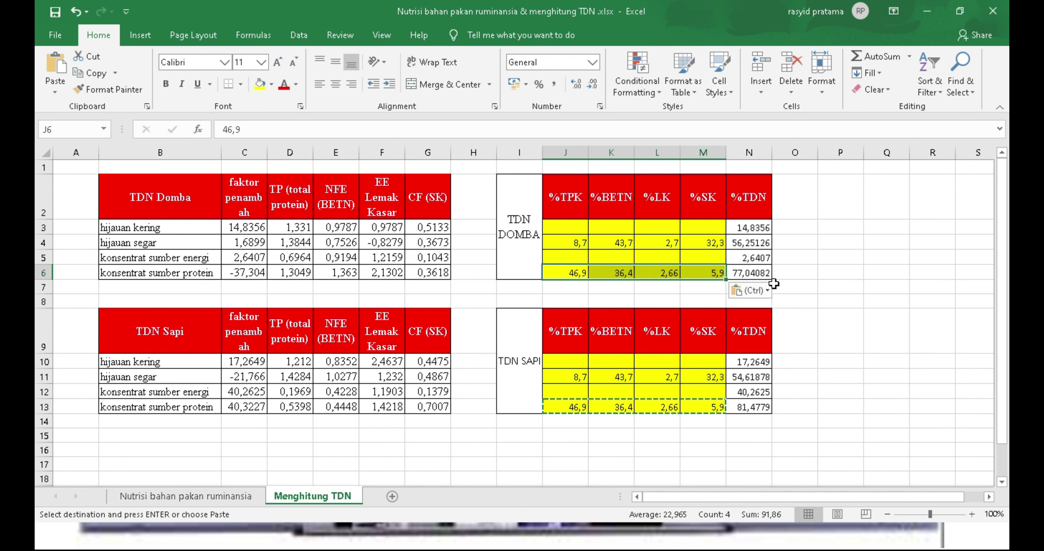
pyautogui.click(227, 496)
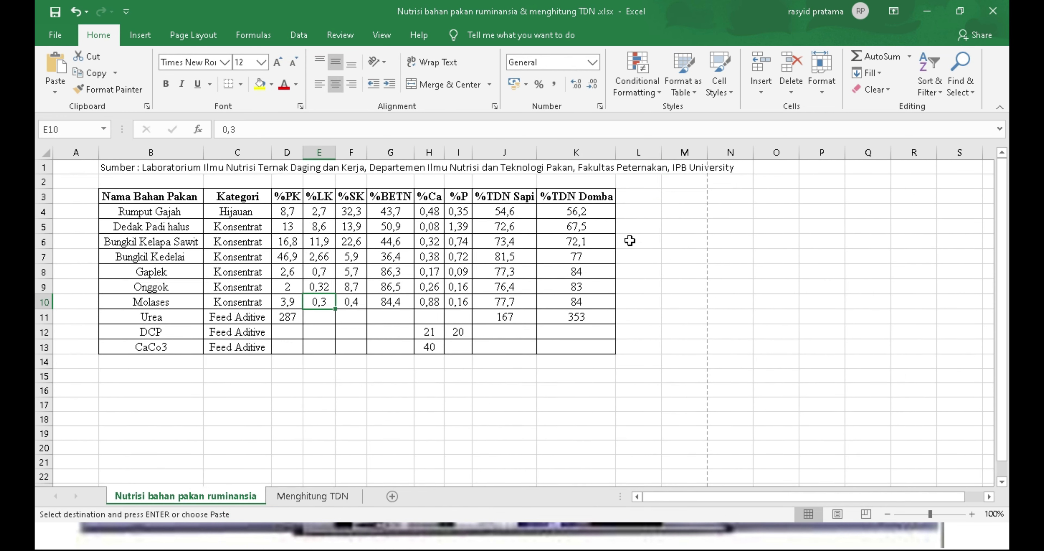
pyautogui.press('Escape')
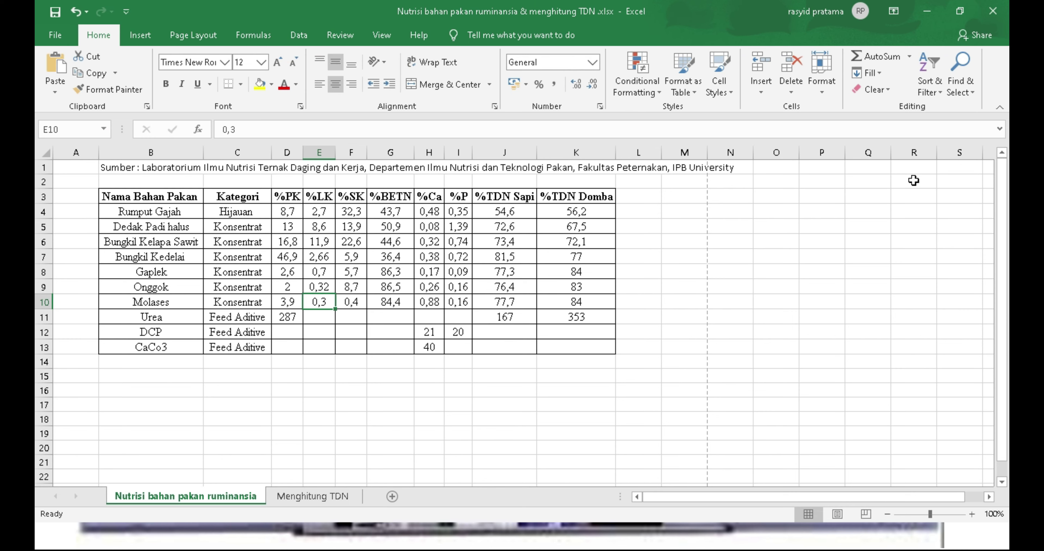
# Switch from Excel to WinFeed and start a new formula with a blank feed store.
pyautogui.click(927, 10)
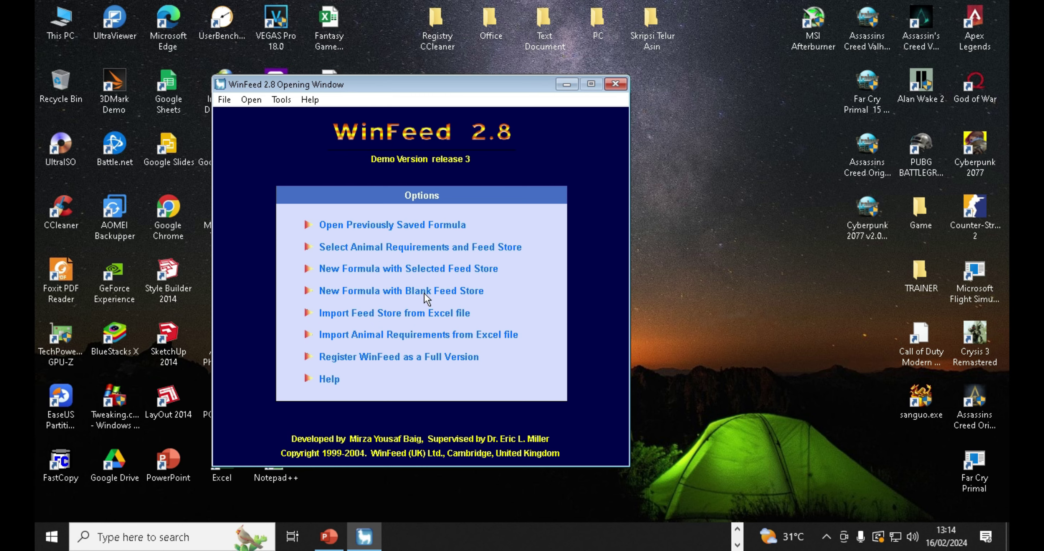
pyautogui.click(435, 298)
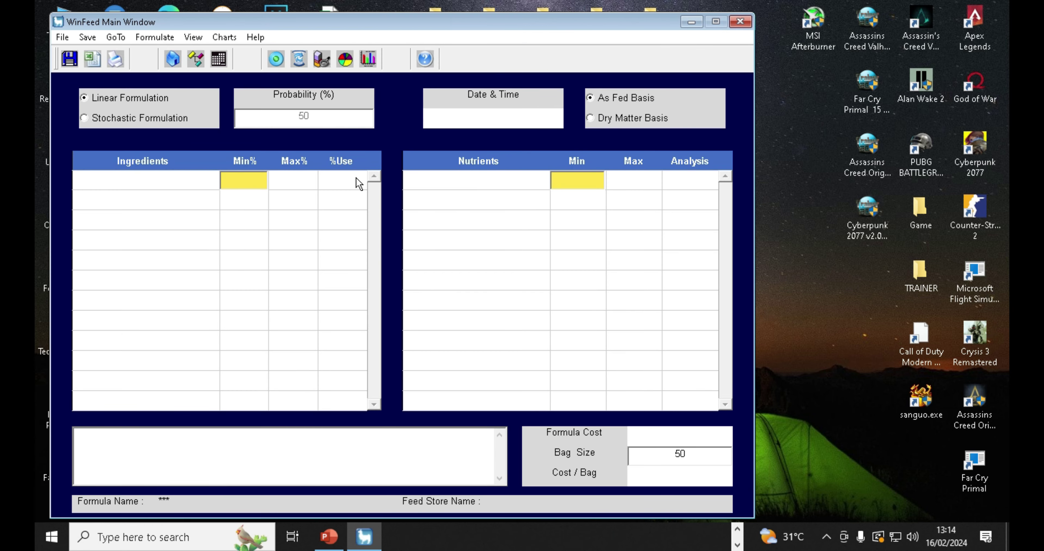
# Switch the new formula to stochastic formulation and set its probability to 99%.
pyautogui.moveTo(350, 20); pyautogui.dragTo(498, 15)
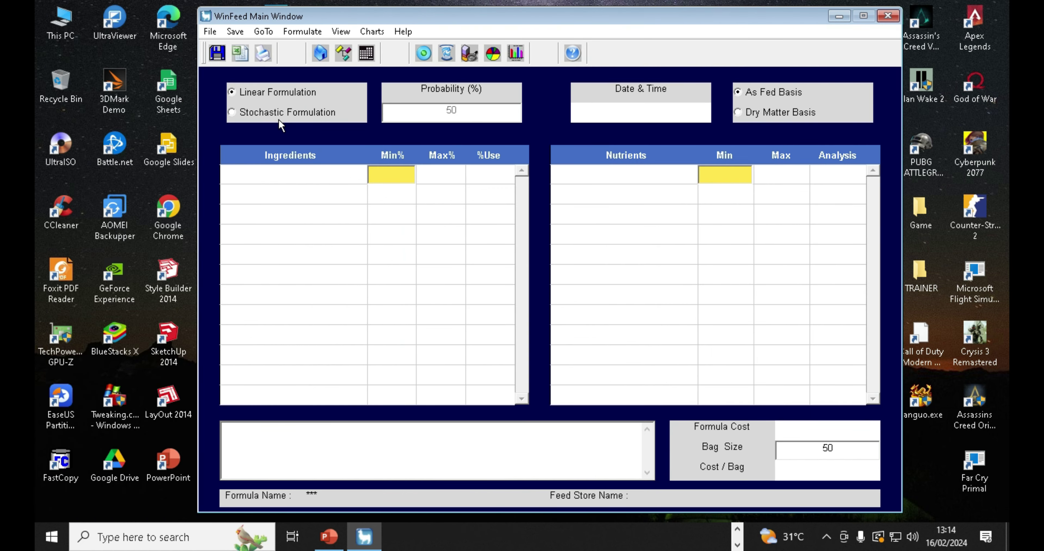
pyautogui.click(249, 114)
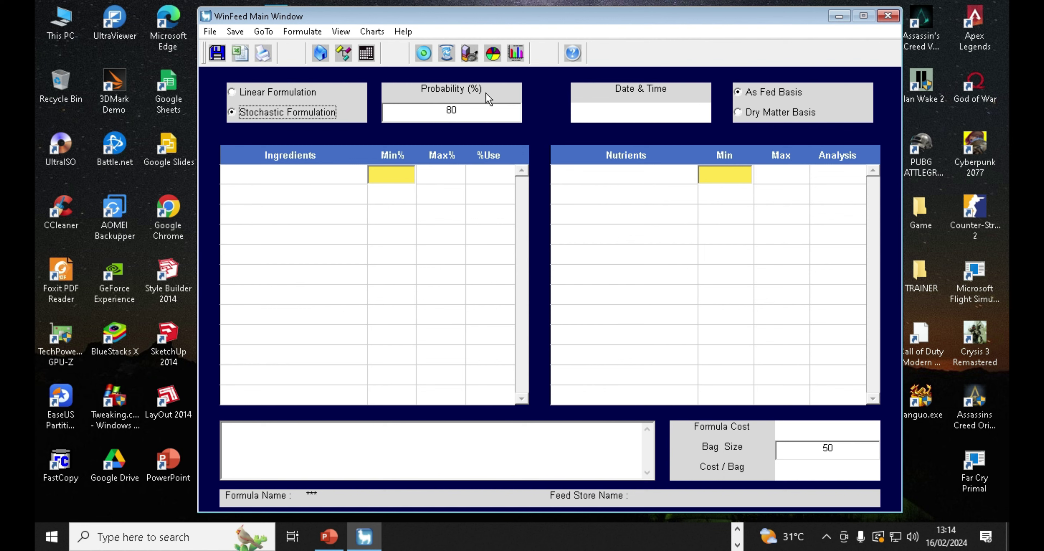
pyautogui.doubleClick(473, 110)
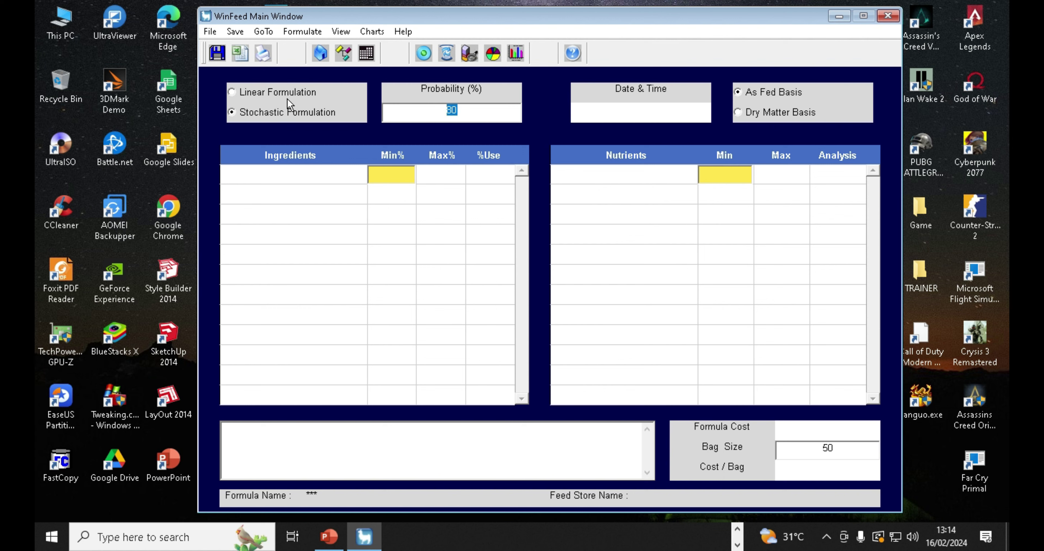
pyautogui.write('99')
# Go to the feed store and add a new ingredient named Dedak Padi Halus.
pyautogui.click(269, 30)
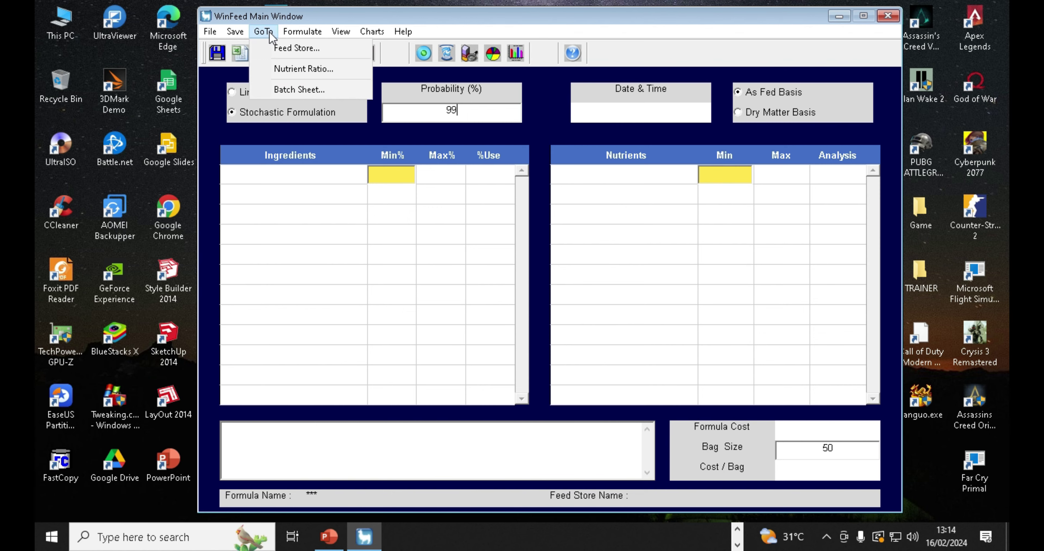
pyautogui.click(280, 53)
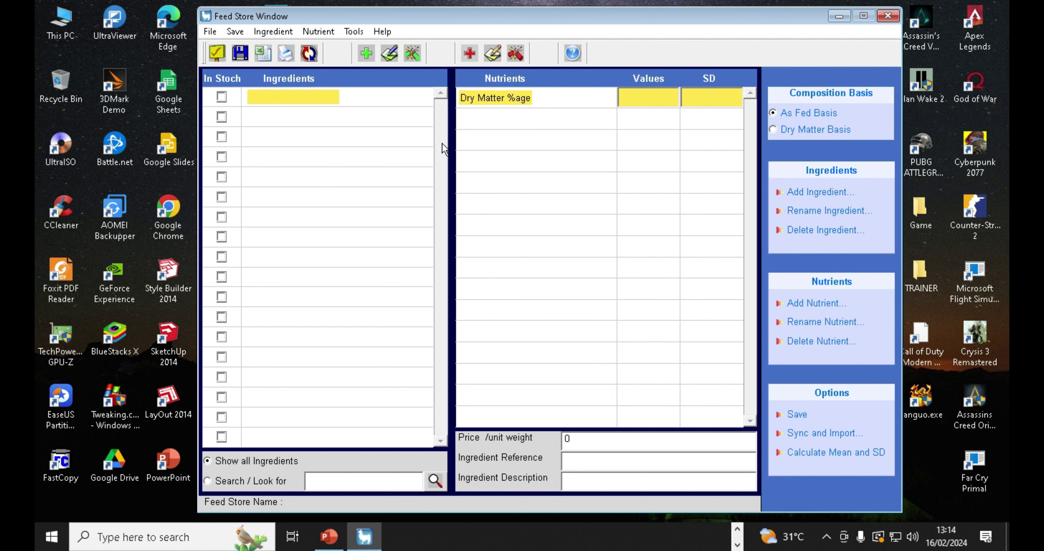
pyautogui.rightClick(311, 99)
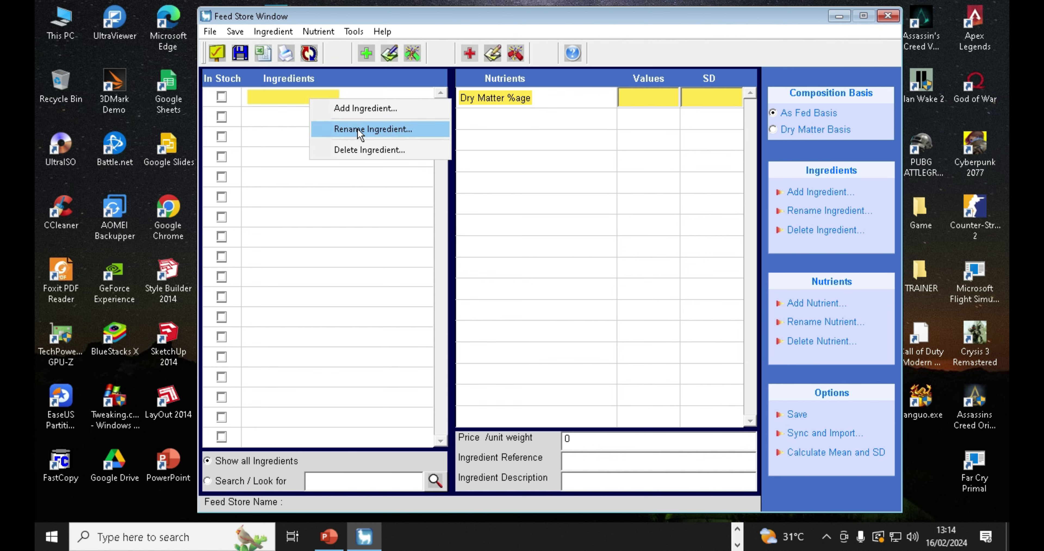
pyautogui.click(361, 108)
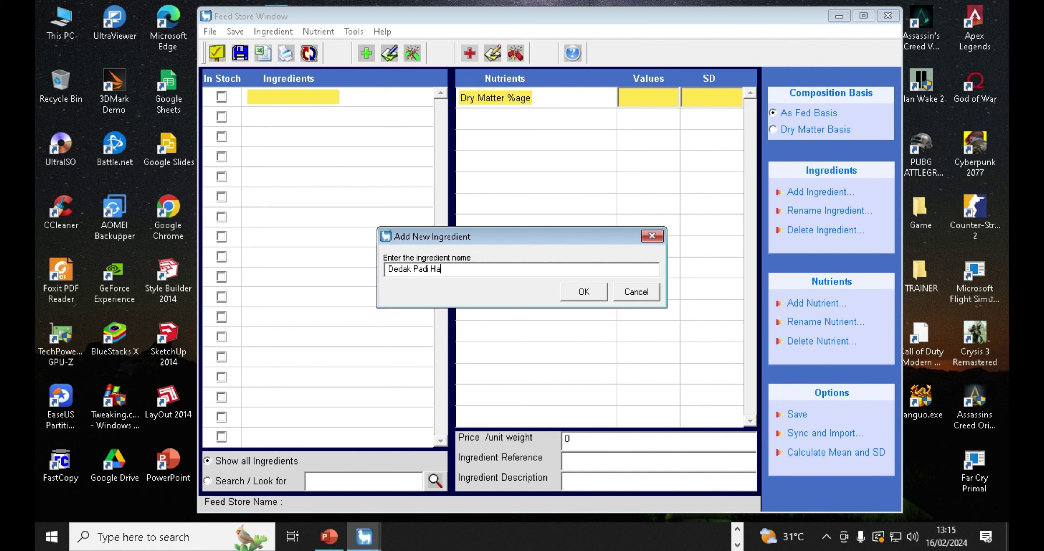
pyautogui.click(590, 293)
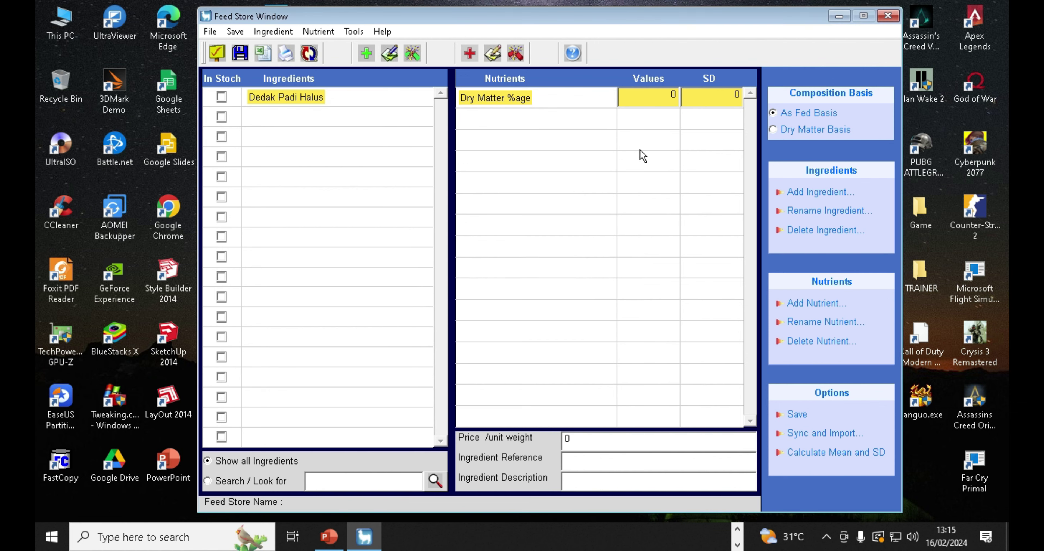
# Add a nutrient named PK %age in the empty row below Dry Matter %age.
pyautogui.click(513, 120)
pyautogui.rightClick(513, 120)
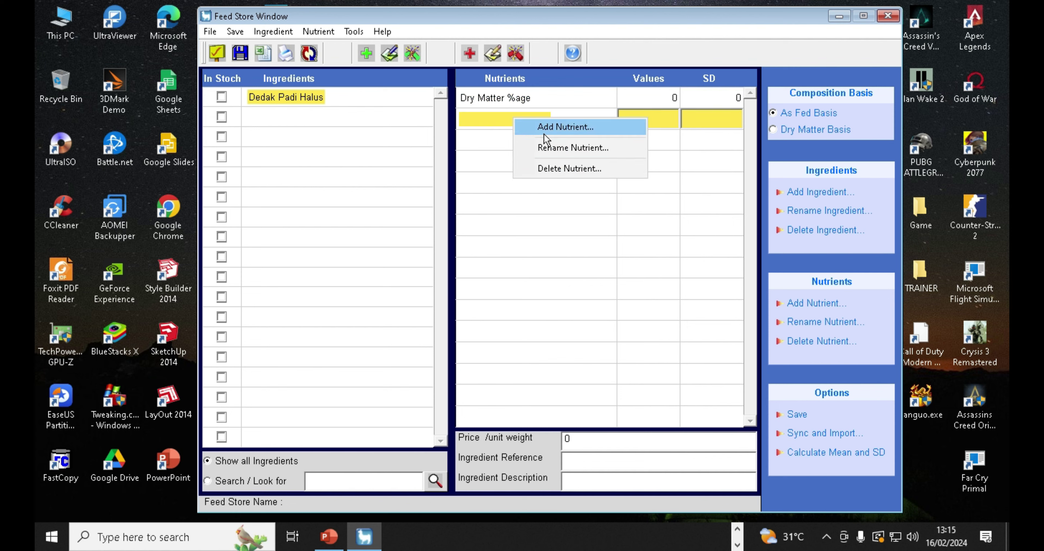
pyautogui.click(554, 127)
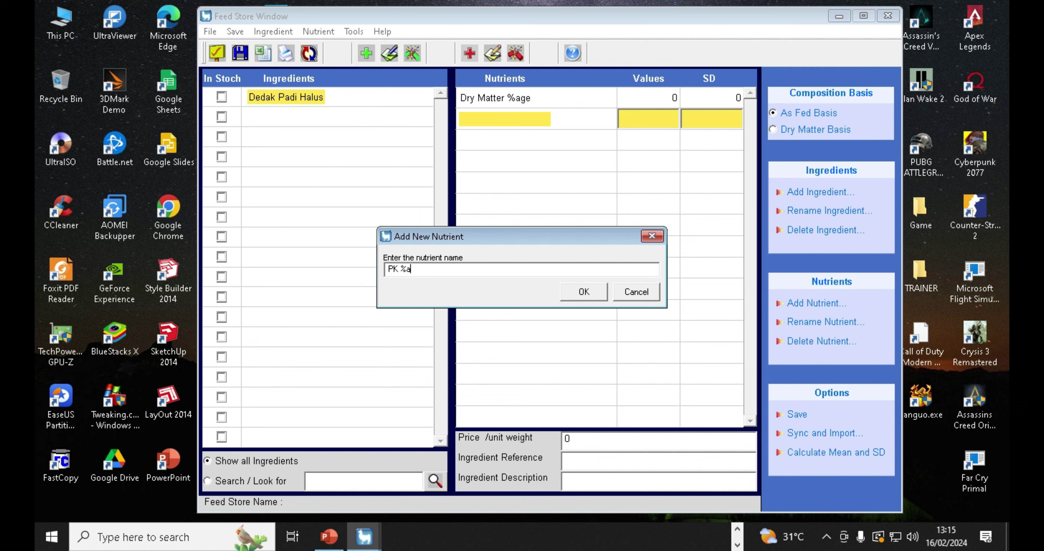
pyautogui.click(585, 293)
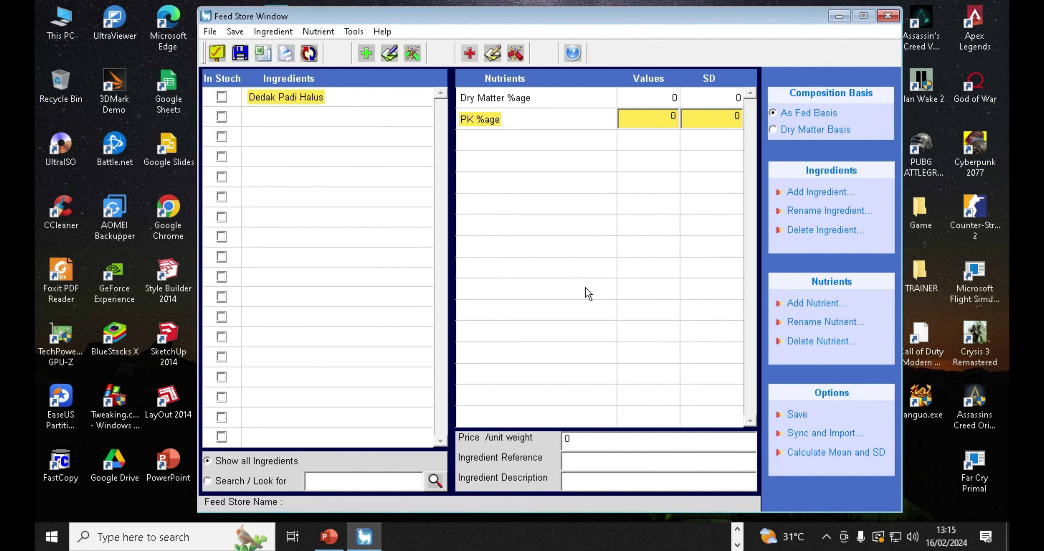
# Add a nutrient named TDN %age SAPI below PK %age, copying its name for reuse.
pyautogui.click(485, 147)
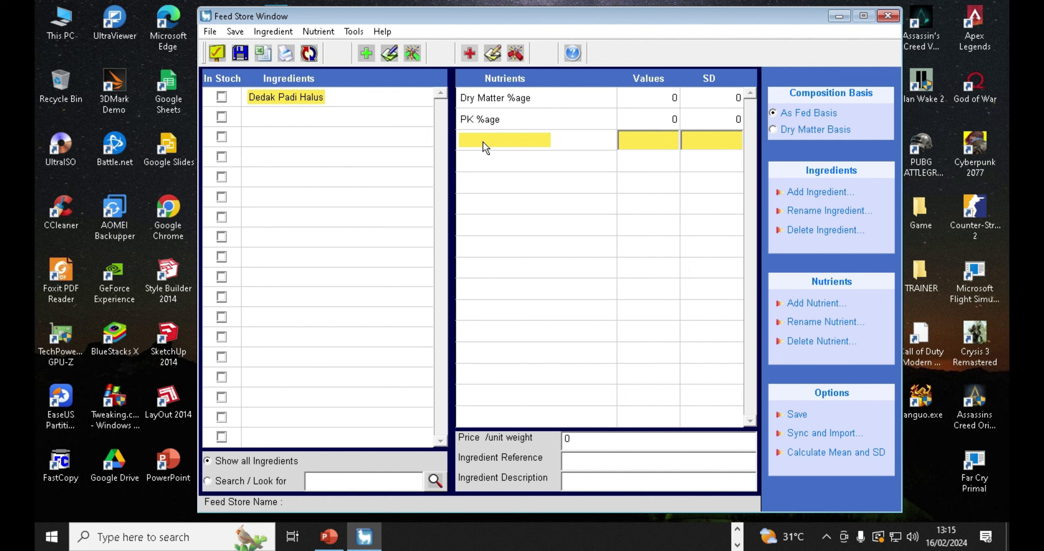
pyautogui.rightClick(485, 148)
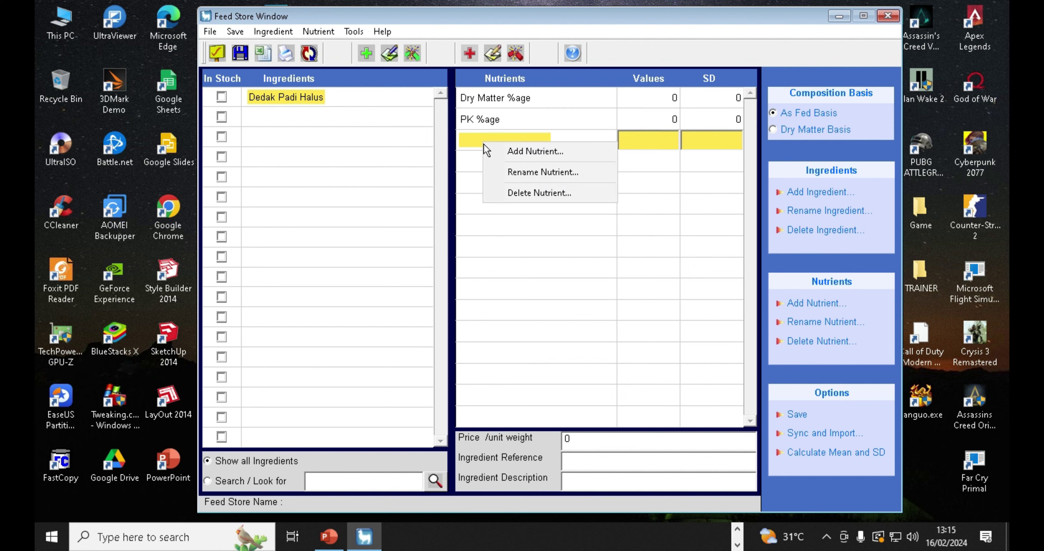
pyautogui.click(526, 153)
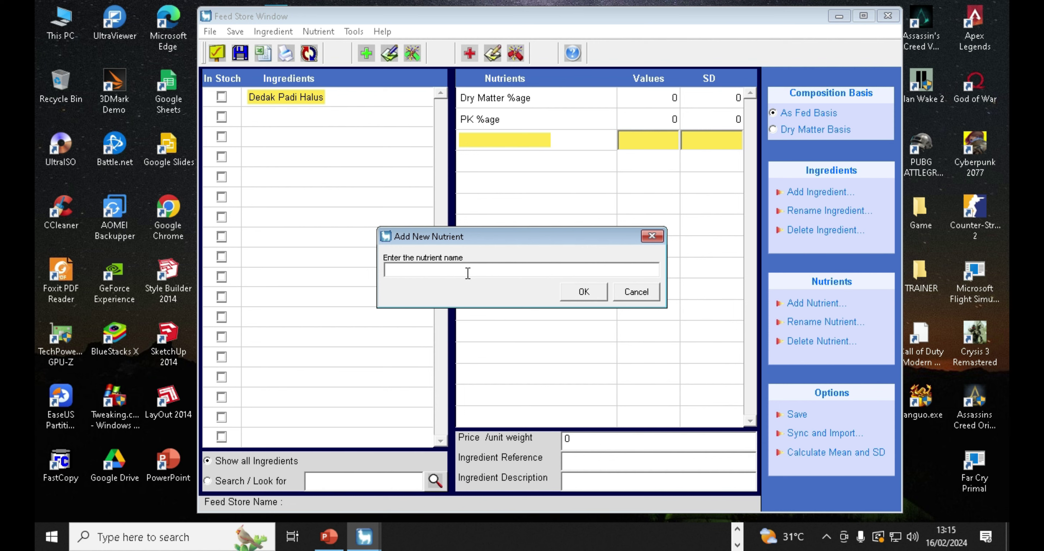
pyautogui.write('%')
pyautogui.write('TDN')
pyautogui.press('BackSpace')
pyautogui.press('BackSpace')
pyautogui.press('BackSpace')
pyautogui.press('BackSpace')
pyautogui.write('TDN %agne')
pyautogui.press('BackSpace')
pyautogui.press('BackSpace')
pyautogui.write('e SAPI')
pyautogui.moveTo(499, 267); pyautogui.dragTo(388, 269)
pyautogui.hotkey('ctrl', 'c')
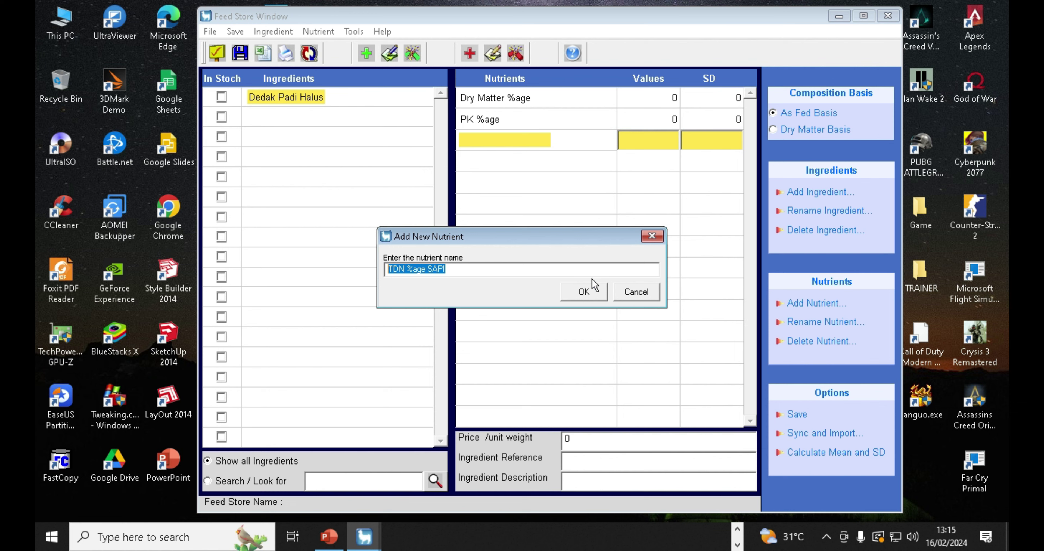
pyautogui.click(590, 289)
# Add a nutrient named TDN %age Domba below TDN %age SAPI, reusing the copied name.
pyautogui.click(509, 158)
pyautogui.rightClick(509, 157)
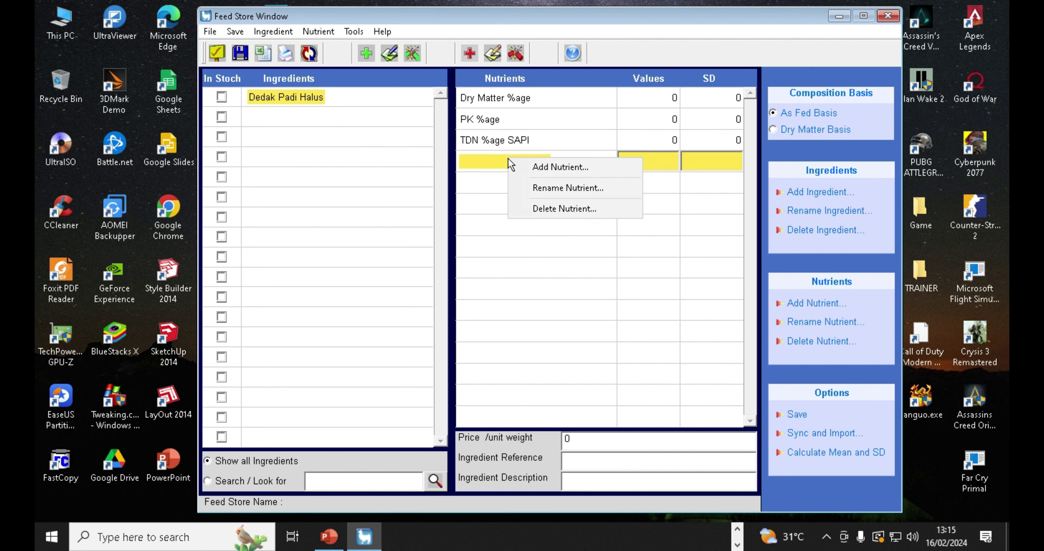
pyautogui.click(565, 169)
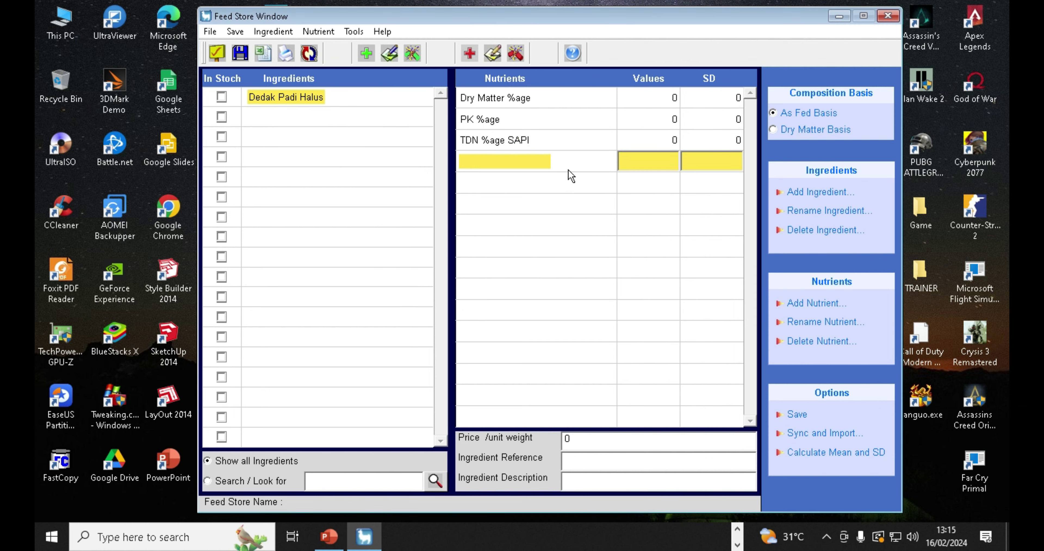
pyautogui.hotkey('ctrl', 'v')
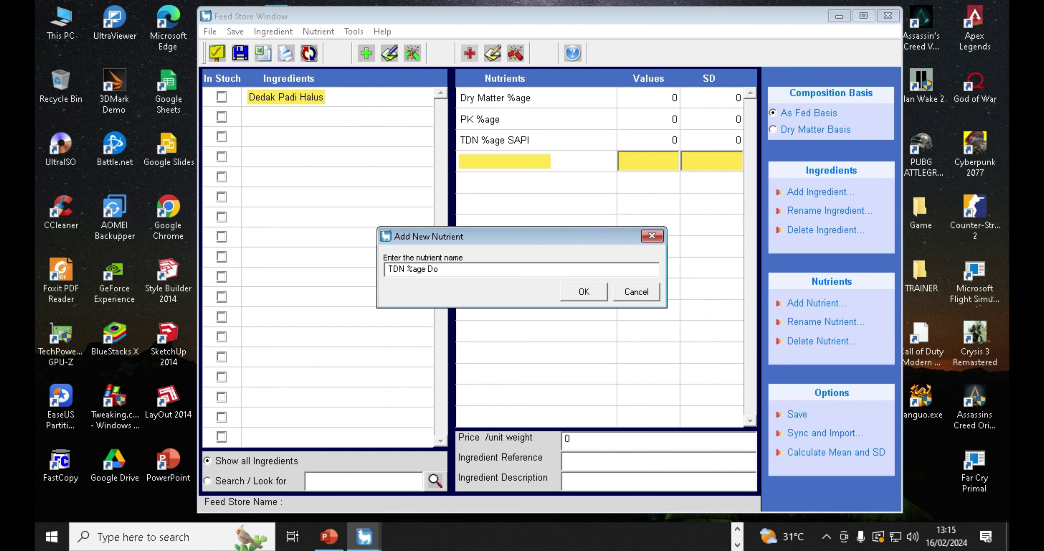
pyautogui.write('Domba')
pyautogui.click(584, 293)
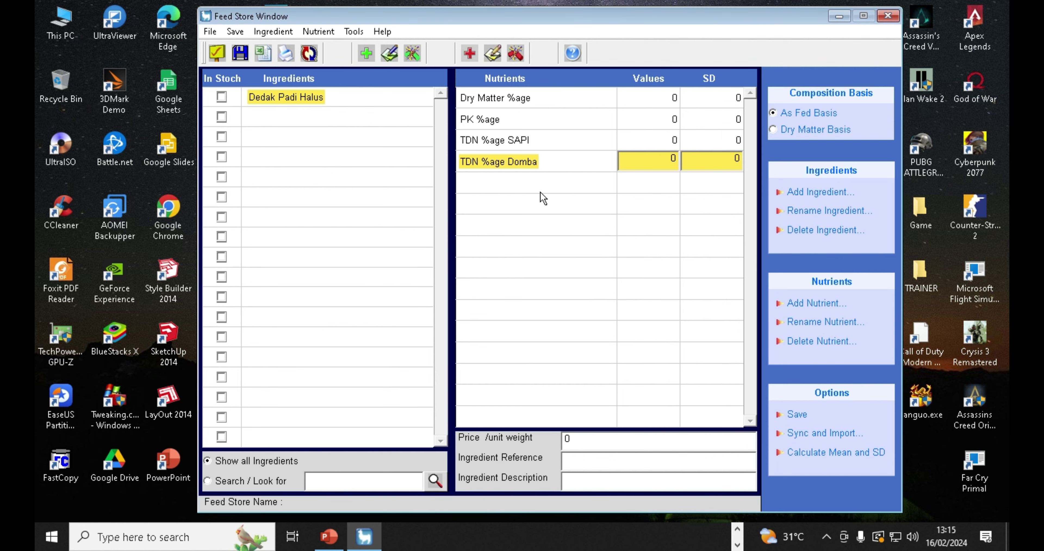
# Add a nutrient named Ca %age in the empty row below TDN %age Domba.
pyautogui.click(523, 185)
pyautogui.rightClick(522, 183)
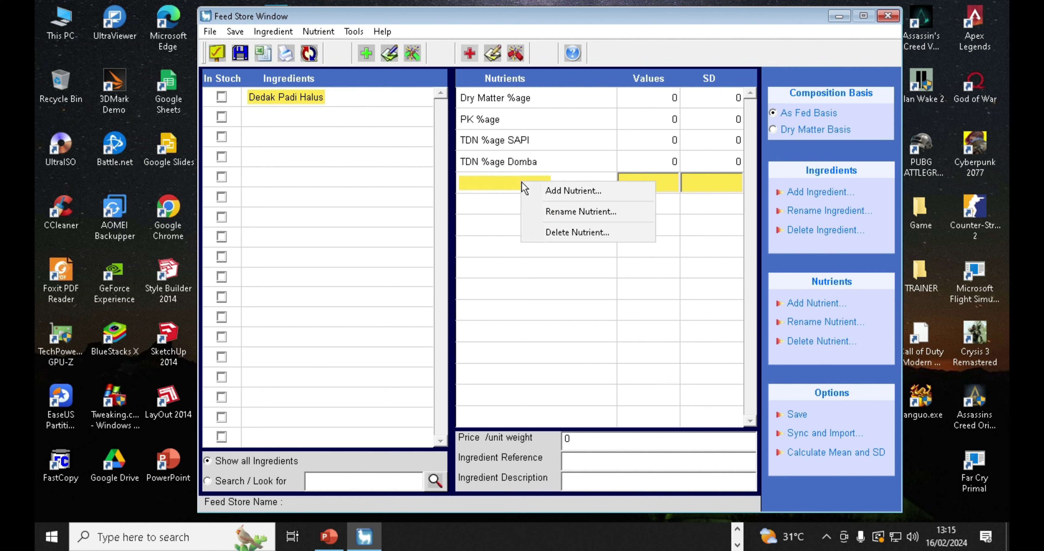
pyautogui.click(551, 192)
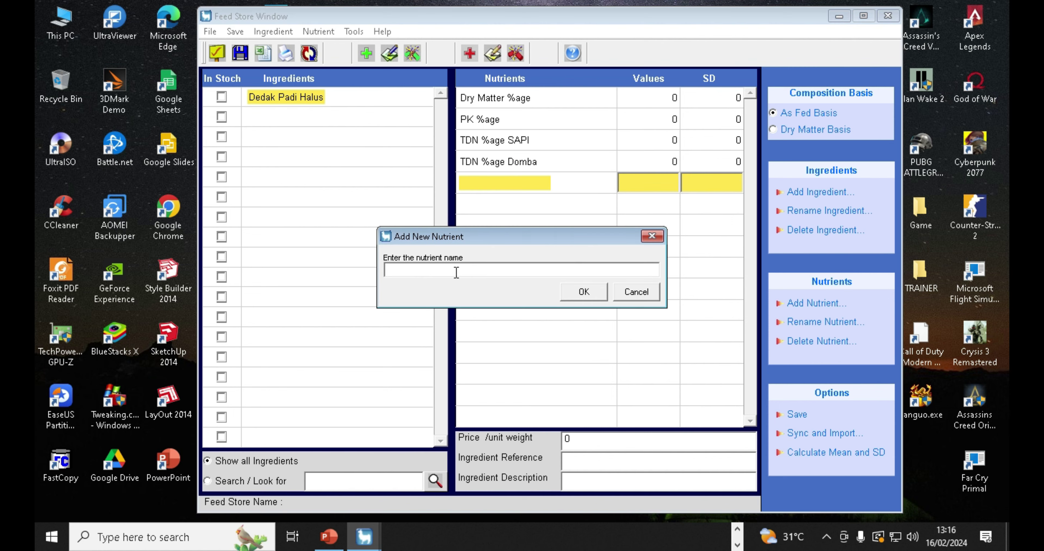
pyautogui.write('Ca %age')
pyautogui.click(567, 297)
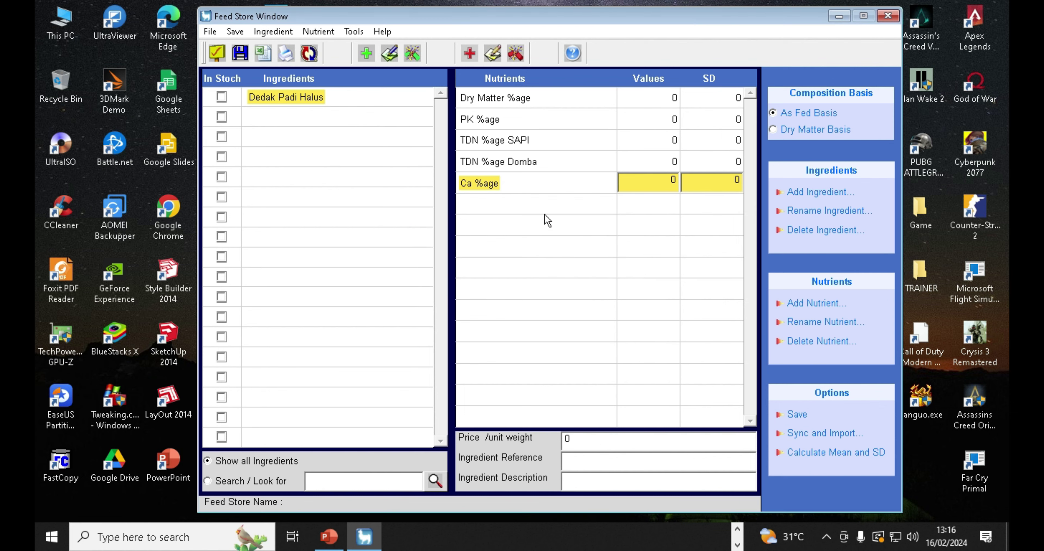
# Add a nutrient named P %age in the empty row below Ca %age.
pyautogui.click(518, 204)
pyautogui.rightClick(516, 203)
pyautogui.click(538, 214)
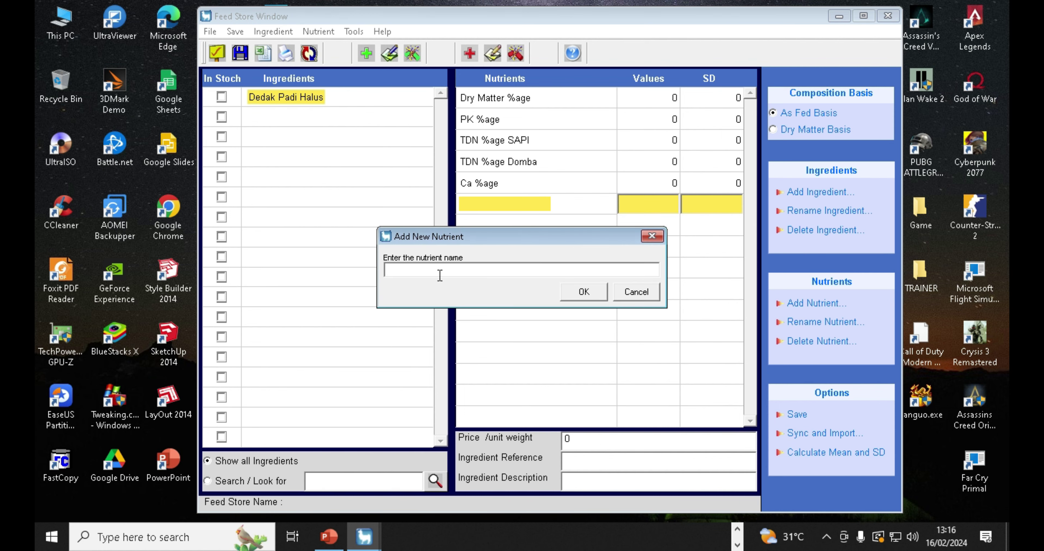
pyautogui.write('P')
pyautogui.write('%age')
pyautogui.click(582, 289)
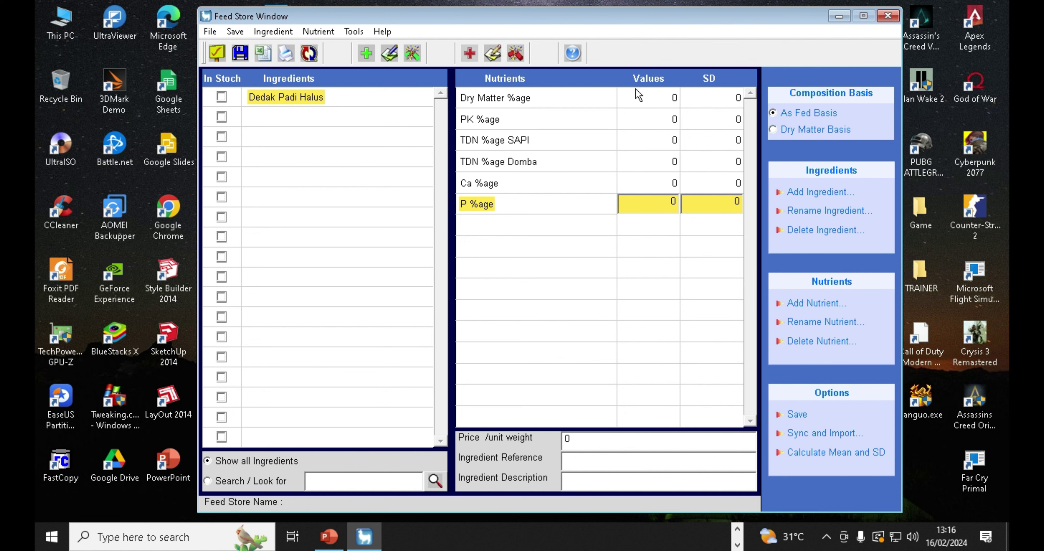
# Set the PK %age value of Dedak Padi Halus to 13.
pyautogui.click(672, 117)
pyautogui.click(673, 118)
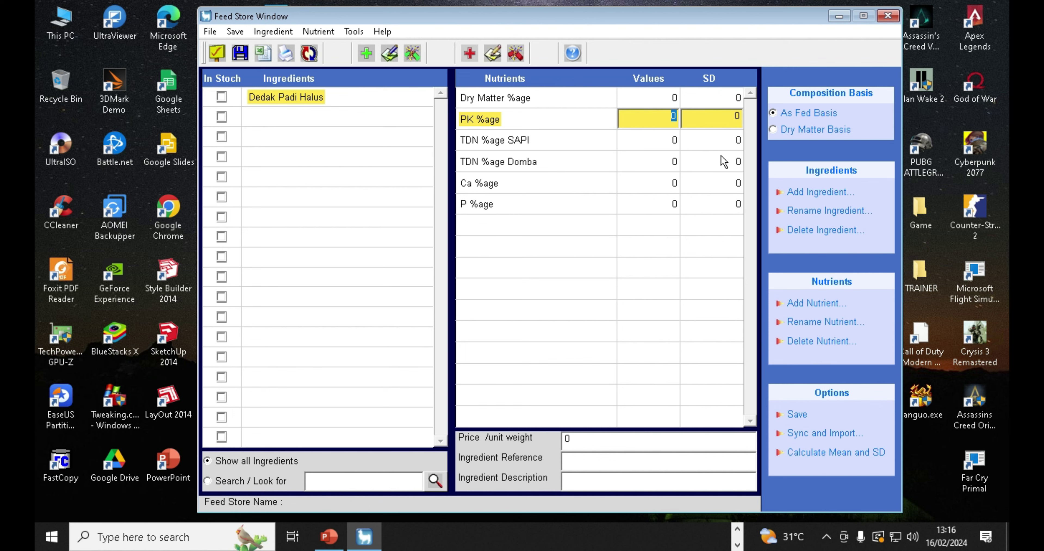
pyautogui.write('13')
# Enter 54.6 for TDN %age SAPI and 56.2 for TDN %age Domba of Dedak Padi Halus.
pyautogui.click(660, 142)
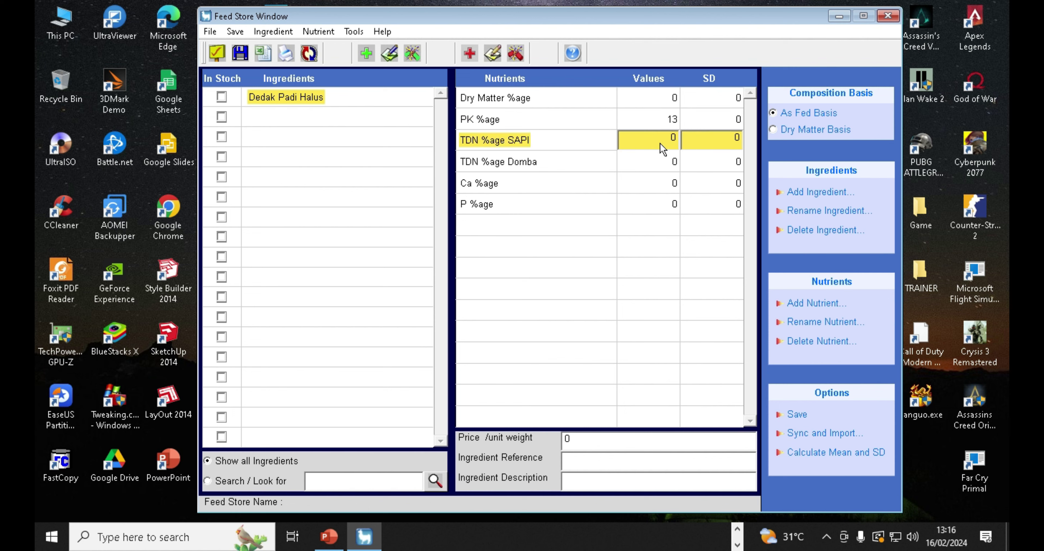
pyautogui.click(672, 137)
pyautogui.write('54.6')
pyautogui.press('Return')
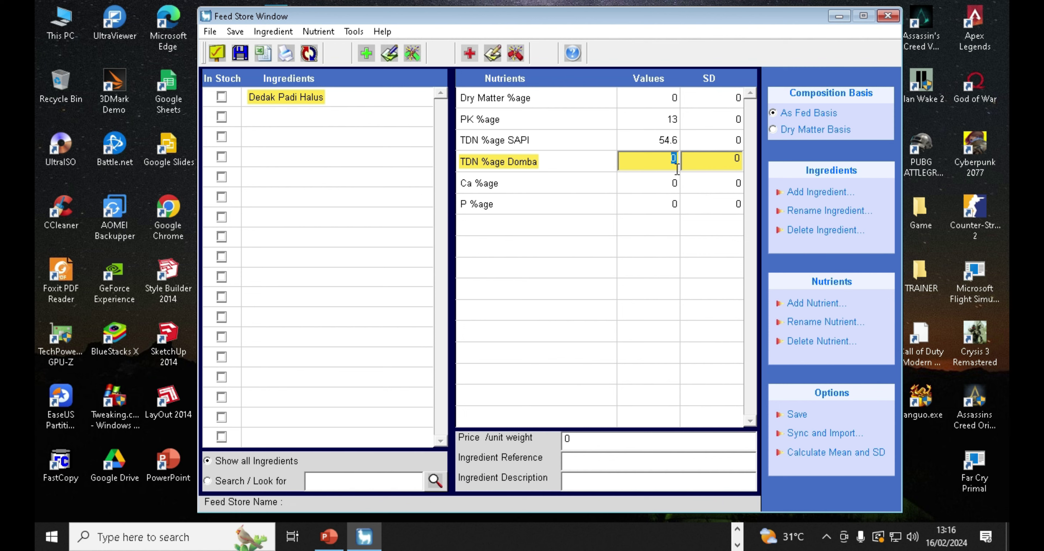
pyautogui.write('56.2')
pyautogui.press('Return')
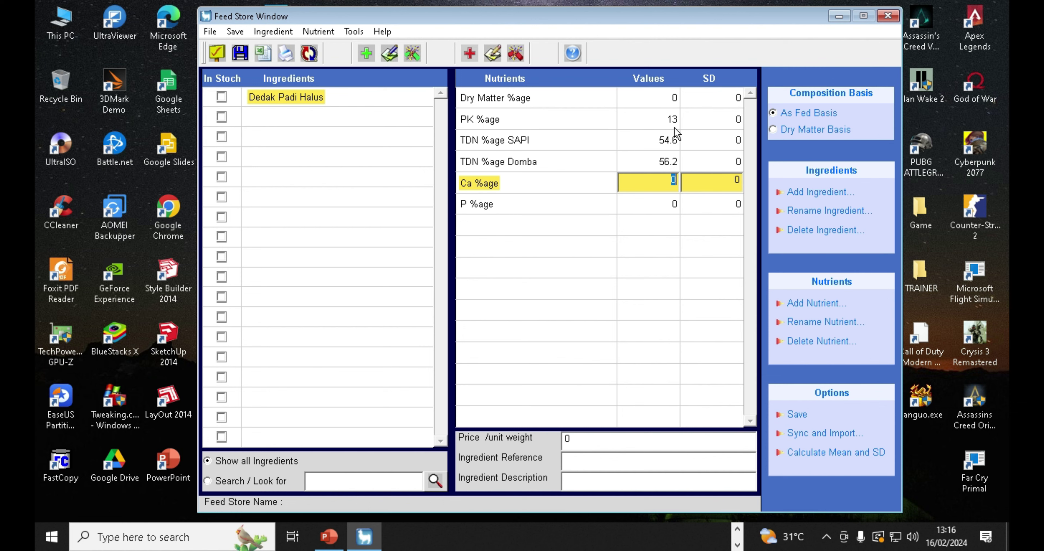
# Correct the TDN values of Dedak Padi Halus to 72.6 for SAPI and 67.5 for Domba.
pyautogui.click(665, 137)
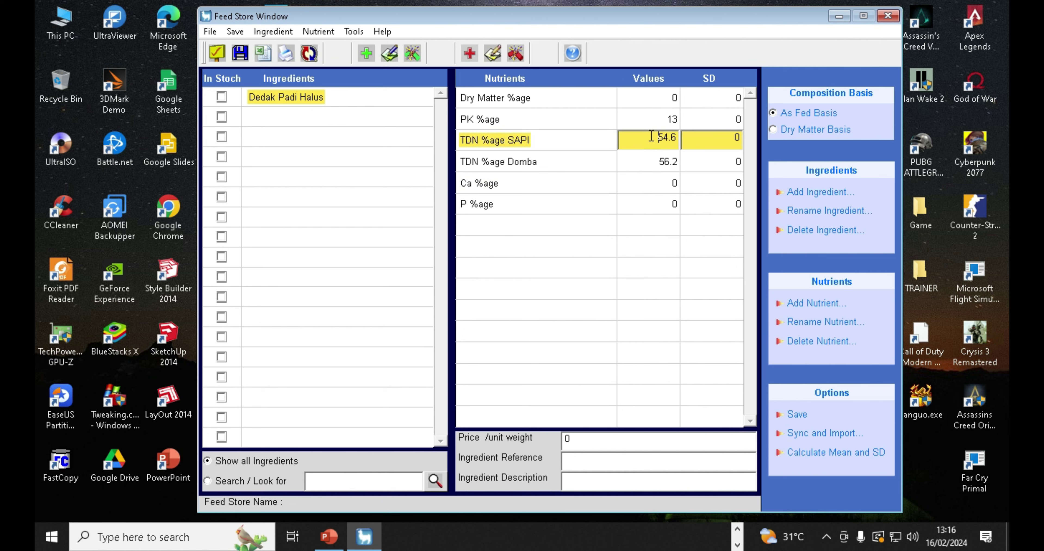
pyautogui.moveTo(652, 136); pyautogui.dragTo(734, 143)
pyautogui.write('72.6')
pyautogui.click(666, 162)
pyautogui.write('67')
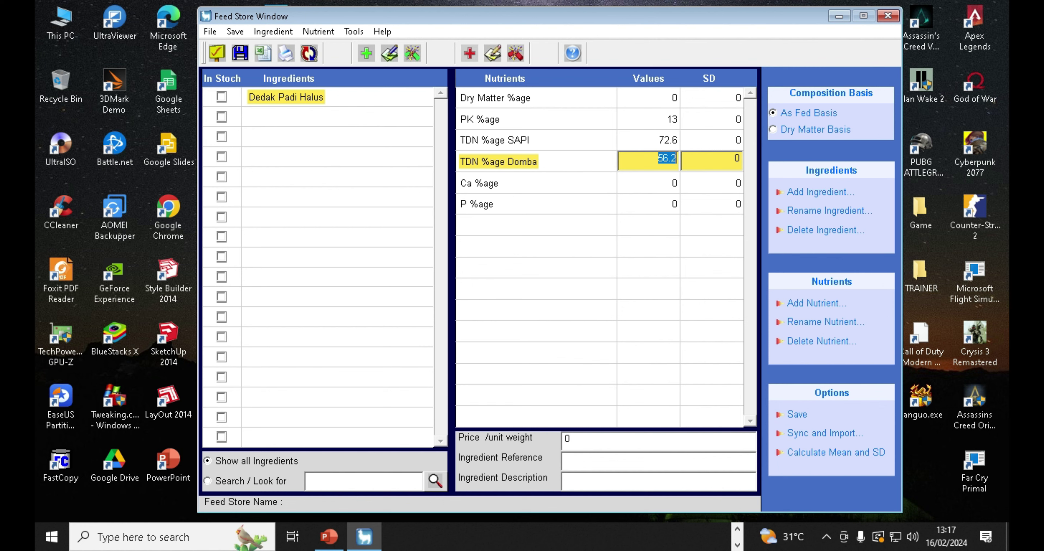
pyautogui.write('.5')
# Set the Ca %age of Dedak Padi Halus to 0.08 and its P %age to 1.39.
pyautogui.click(661, 184)
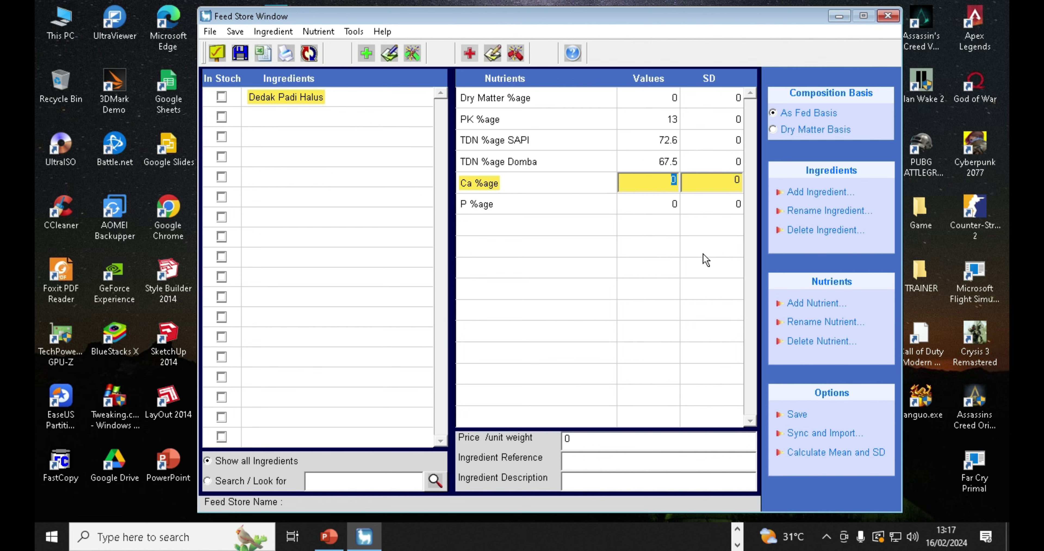
pyautogui.write('0.08')
pyautogui.click(669, 210)
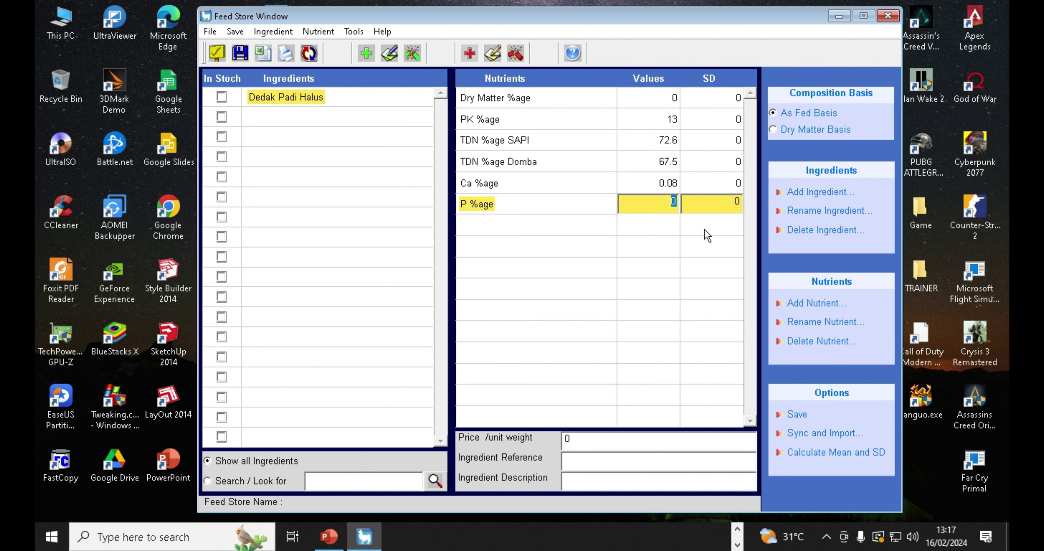
pyautogui.write('1.39')
# Add a second ingredient named Bungkil kelapa sawit below Dedak Padi Halus.
pyautogui.click(308, 112)
pyautogui.rightClick(309, 113)
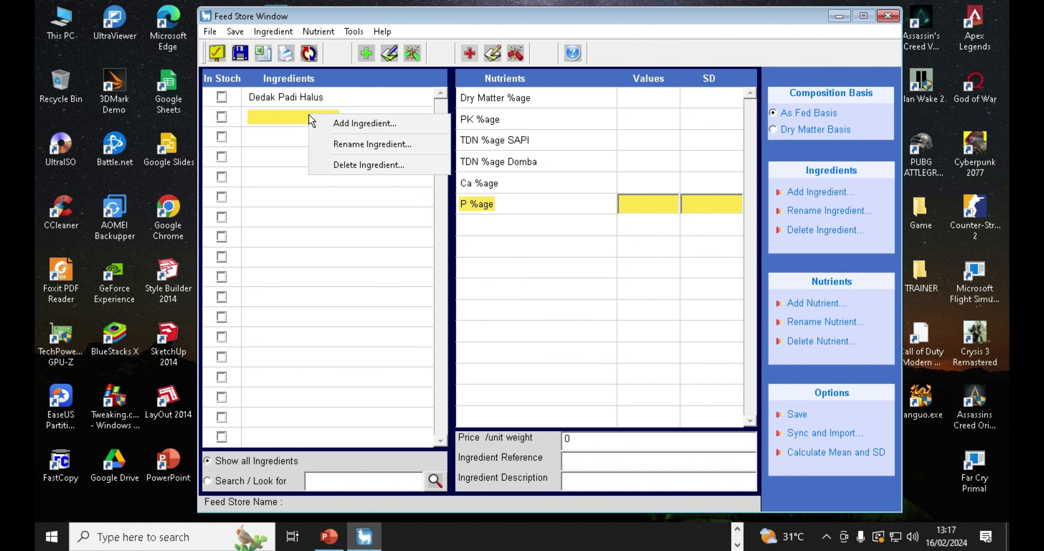
pyautogui.click(331, 129)
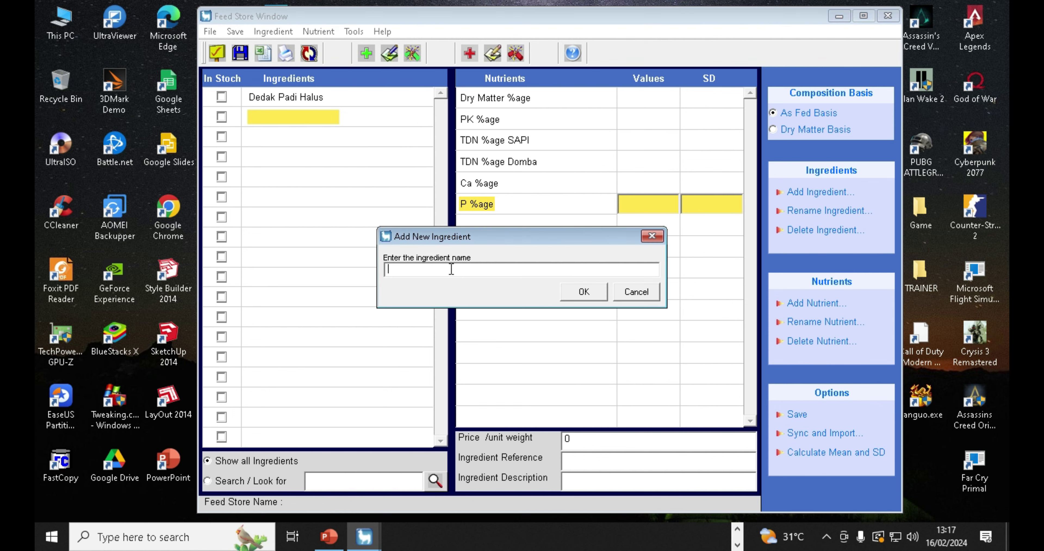
pyautogui.write('Bungkil kelapa sawit')
pyautogui.click(594, 300)
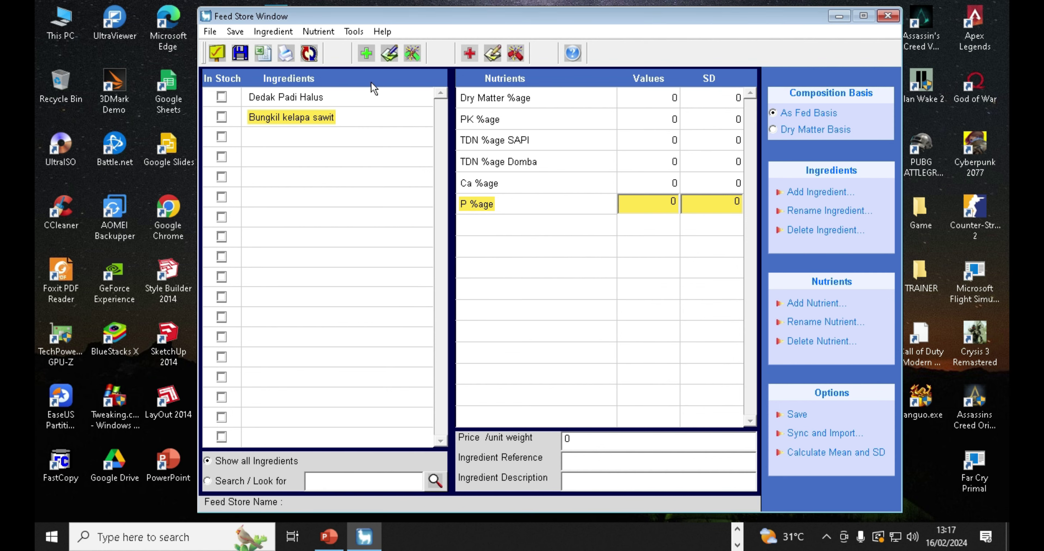
# For Bungkil kelapa sawit, set PK %age to 16.8, TDN %age SAPI to 73.4 and TDN %age Domba to 72.1.
pyautogui.click(312, 98)
pyautogui.click(305, 116)
pyautogui.click(665, 120)
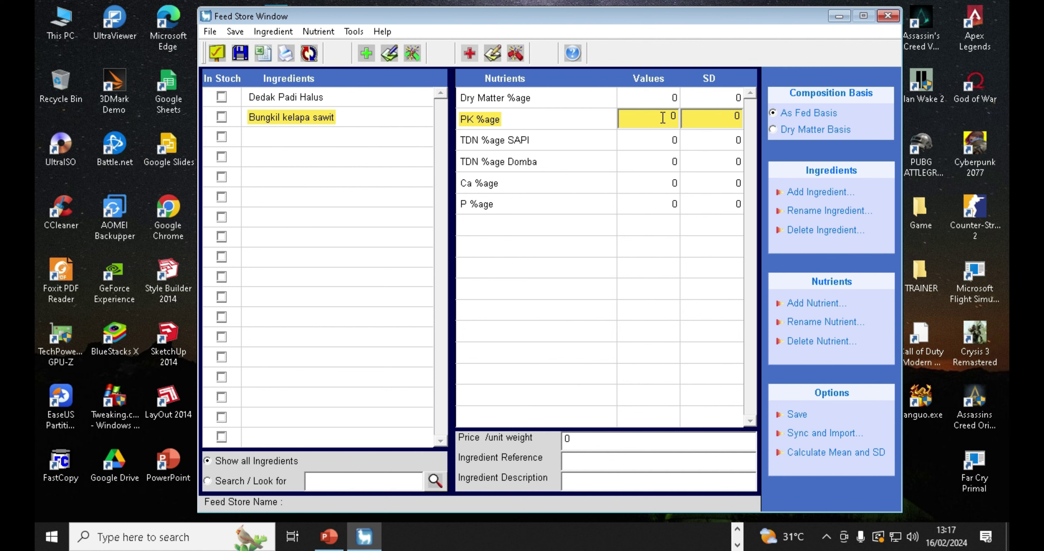
pyautogui.click(662, 117)
pyautogui.write('16.8')
pyautogui.press('Return')
pyautogui.write('73.4')
pyautogui.press('Return')
pyautogui.write('72.1')
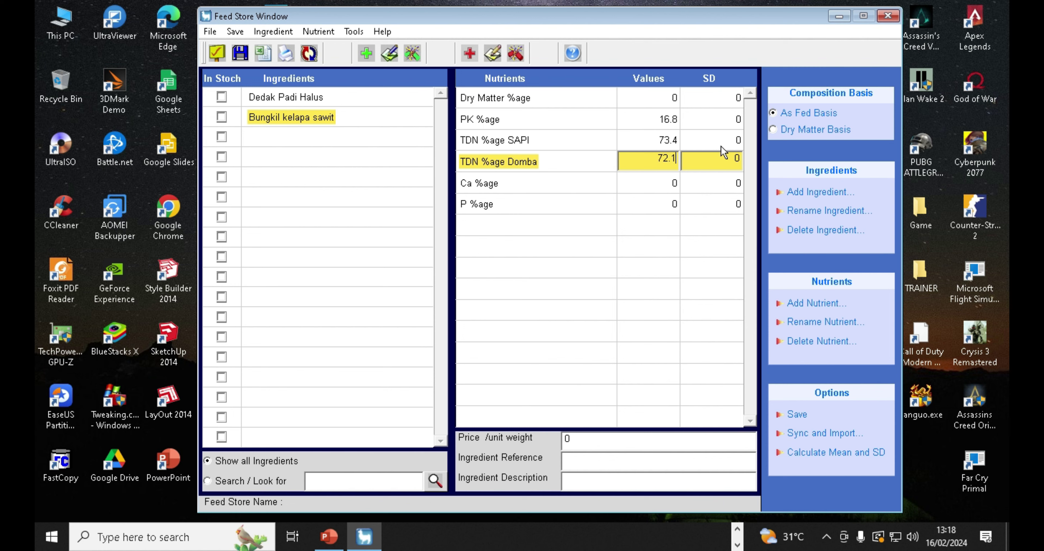
# Set the Ca %age of Bungkil kelapa sawit to 0.32, its P %age to 0.74 and its price per unit weight to 2000.
pyautogui.click(665, 183)
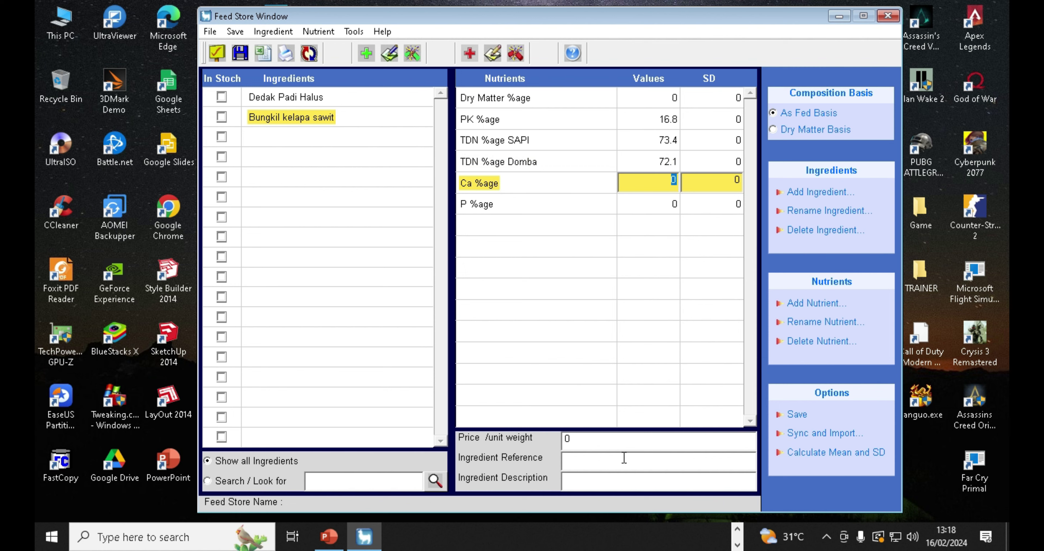
pyautogui.write('0.32')
pyautogui.click(665, 203)
pyautogui.write('0.74')
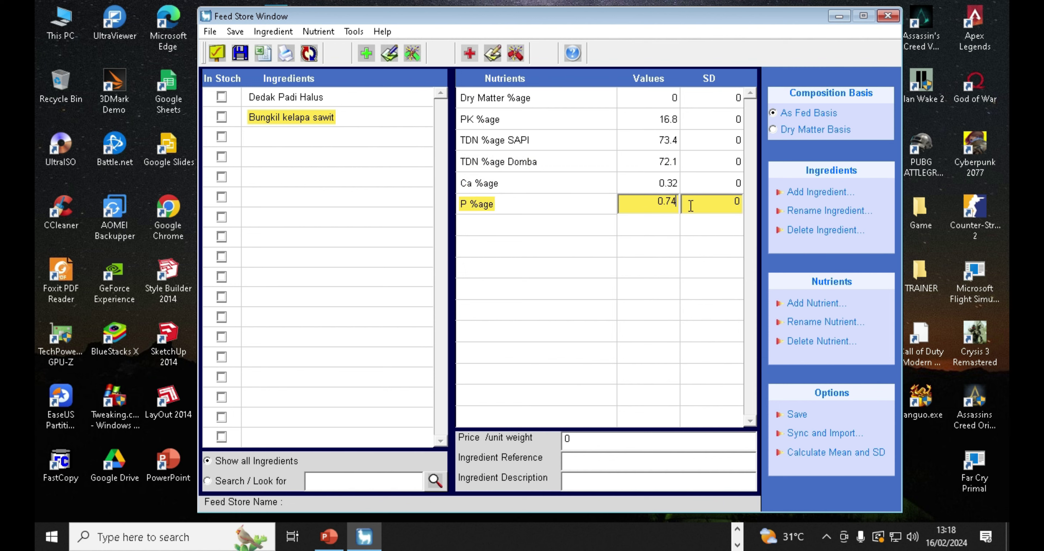
pyautogui.click(589, 443)
pyautogui.write('2100')
# Add the ingredient Bungkil kedelai and enter its nutrient values, with PK %age 46.0 and TDN %age SAPI 81.0.
pyautogui.click(286, 97)
pyautogui.click(366, 53)
pyautogui.write('Bungkil kedelai')
pyautogui.press('Return')
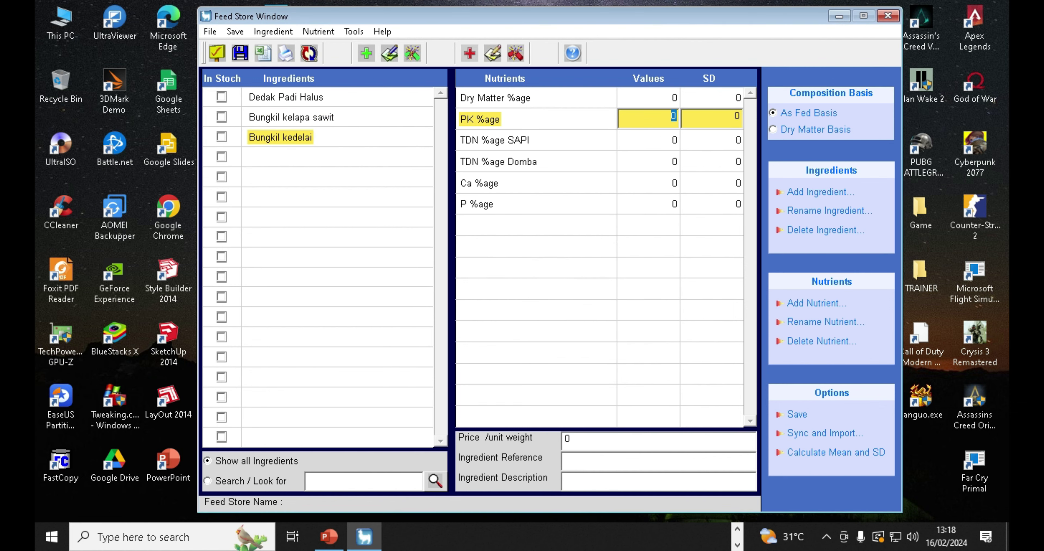
pyautogui.write('46.0')
pyautogui.press('Return')
pyautogui.write('81.0')
pyautogui.press('Return')
pyautogui.write('0.30')
# Add the ingredient Gaplek with PK %age 2.6, TDN %age SAPI 77.3, TDN %age Domba 84, Ca %age 0.17 and P %age 0.09.
pyautogui.click(366, 53)
pyautogui.write('Gaplek')
pyautogui.press('Return')
pyautogui.write('2.0')
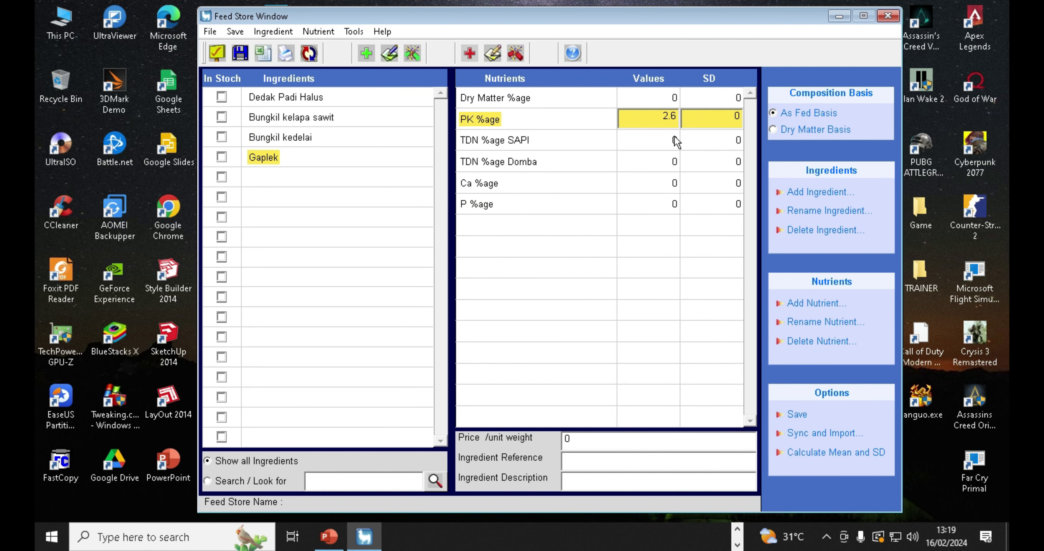
pyautogui.write('77.3660.17')
# Add the ingredient Onggok and enter its nutrient values, with PK %age 2, TDN %age SAPI 76.4 and Ca %age 0.26.
pyautogui.click(366, 53)
pyautogui.write('Onggok')
pyautogui.press('Return')
pyautogui.write('276.4')
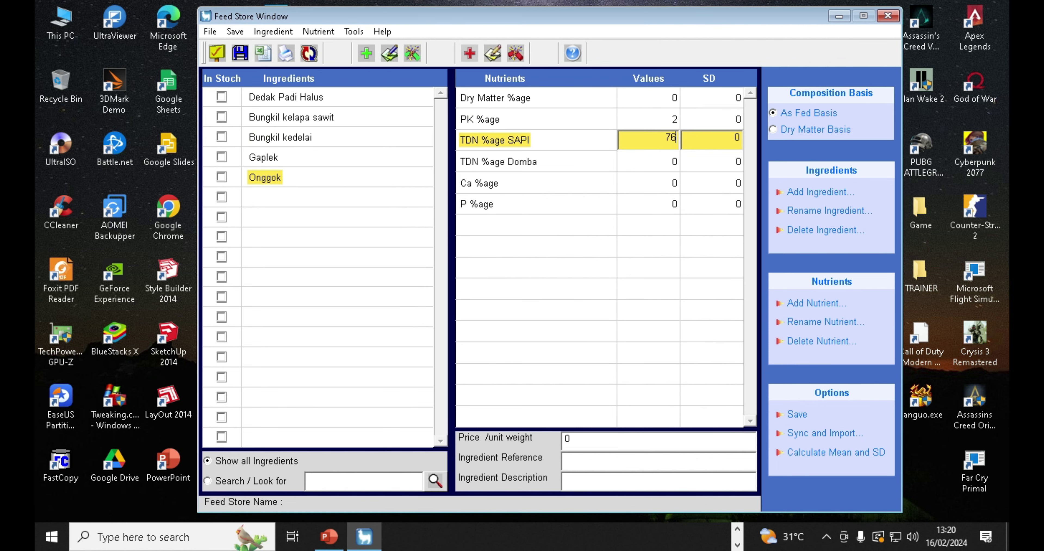
pyautogui.write('660.26')
# Add the ingredient Molases with PK %age 3.9, TDN %age SAPI 77.7, TDN %age Domba 84, Ca %age 0.88 and P %age 0.16.
pyautogui.click(366, 53)
pyautogui.write('Molases3.977.766')
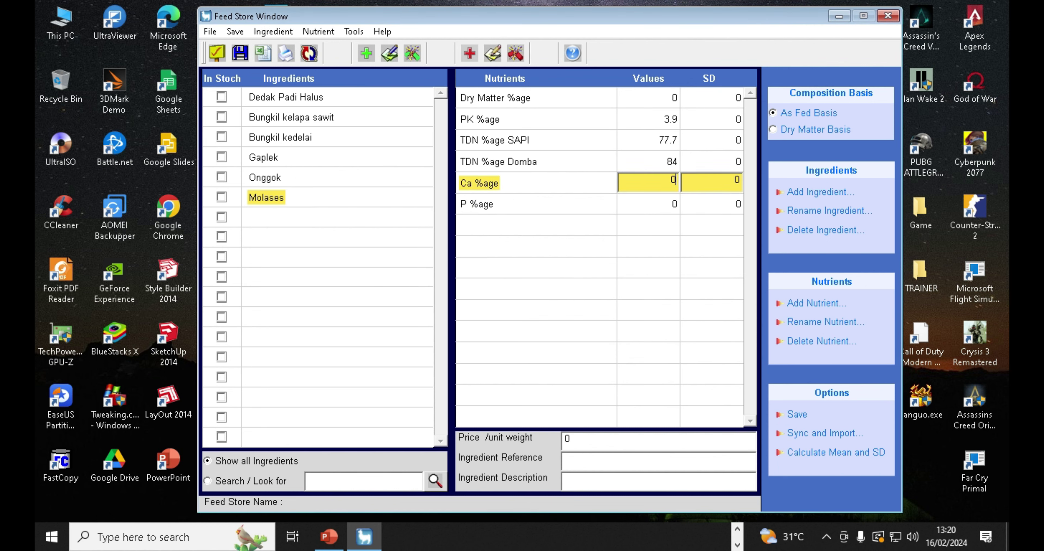
# Add the ingredient Urea and set its PK %age to 287.
pyautogui.click(367, 53)
pyautogui.write('Urea')
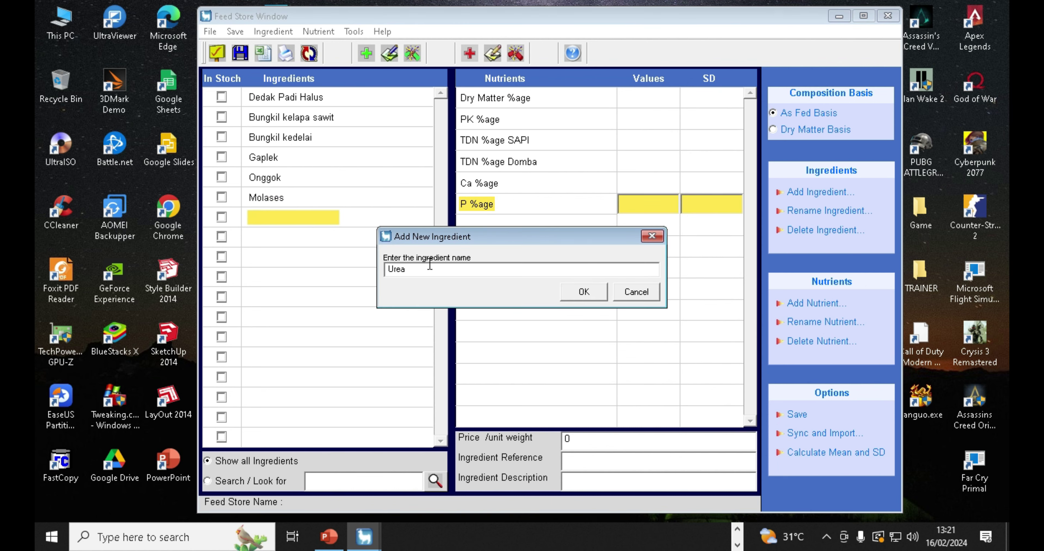
pyautogui.click(598, 291)
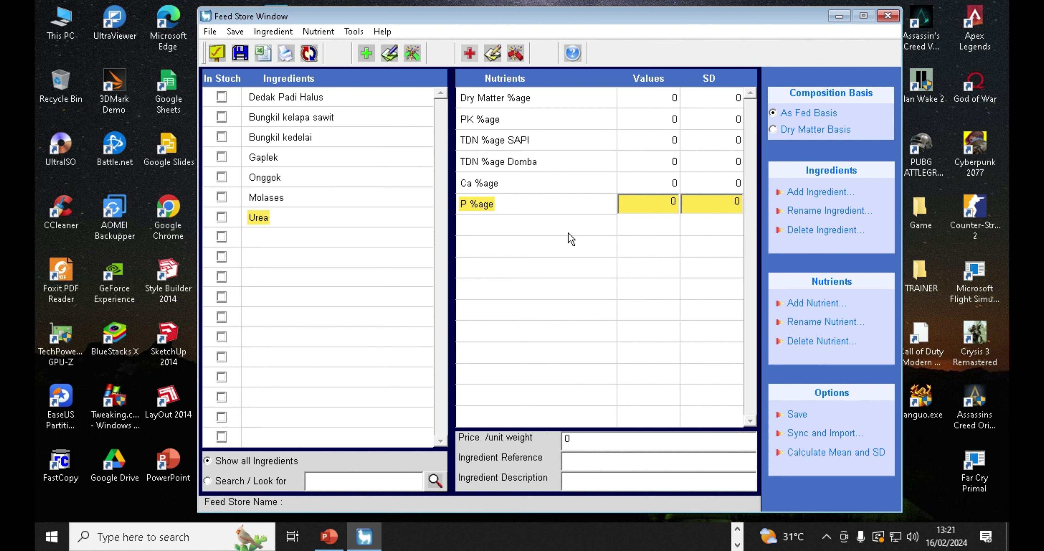
pyautogui.click(661, 118)
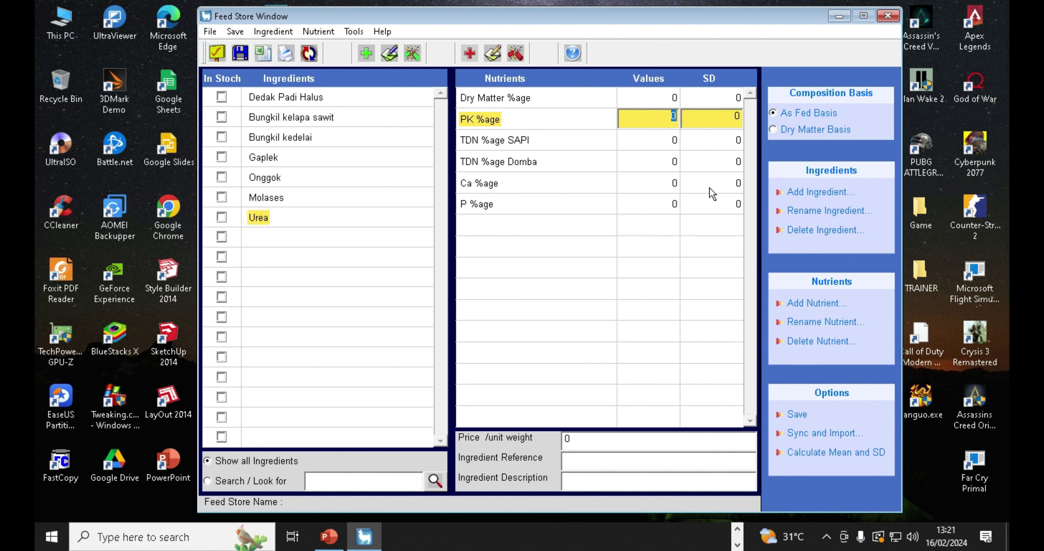
pyautogui.write('287')
pyautogui.press('Return')
# Add the ingredient DCP with a Ca %age of 21 and a P %age of 20.
pyautogui.click(821, 191)
pyautogui.write('DCP')
pyautogui.press('Return')
pyautogui.click(649, 183)
pyautogui.write('21')
pyautogui.press('Return')
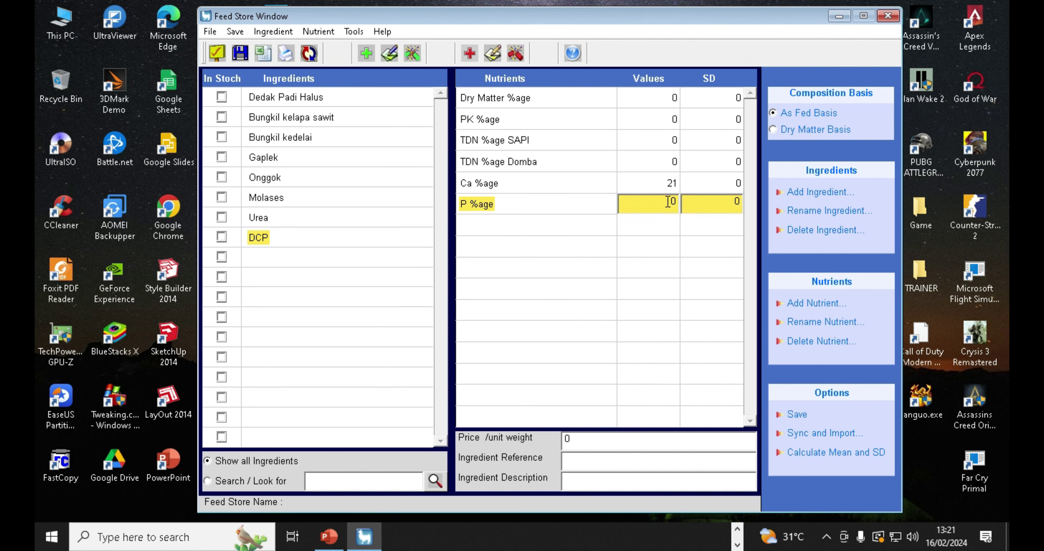
# Add the ingredient CaCo3 below DCP and set its Ca %age to 40.
pyautogui.doubleClick(292, 255)
pyautogui.write('CaCo3')
pyautogui.press('Return')
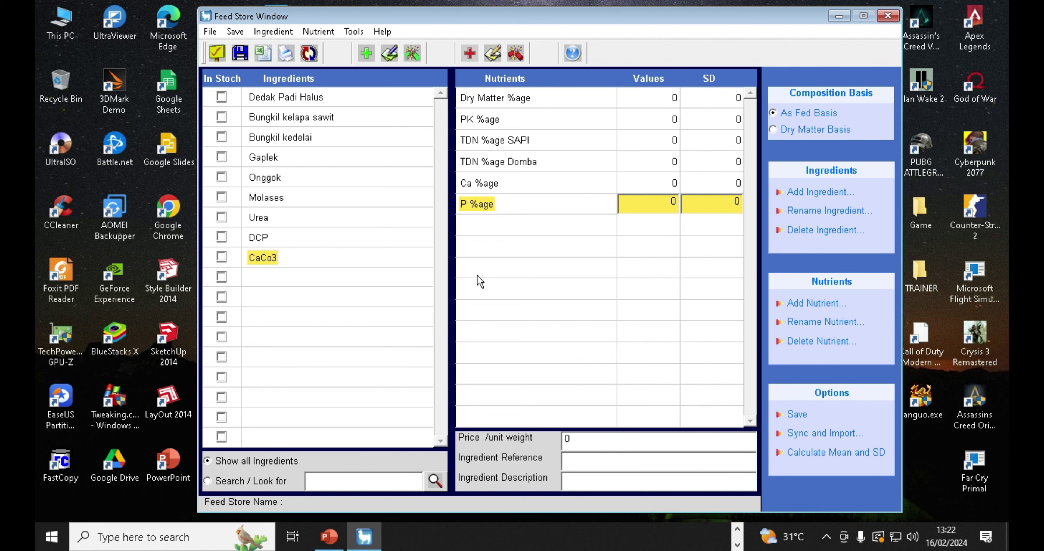
pyautogui.click(649, 183)
pyautogui.write('40')
# Set the Dry Matter %age of Dedak Padi Halus to 87.
pyautogui.click(303, 99)
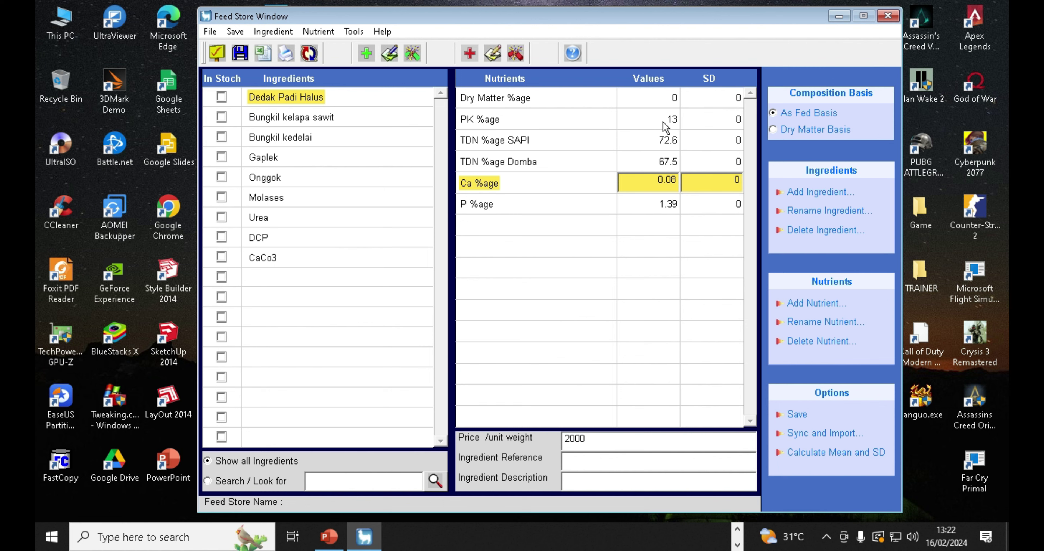
pyautogui.click(672, 102)
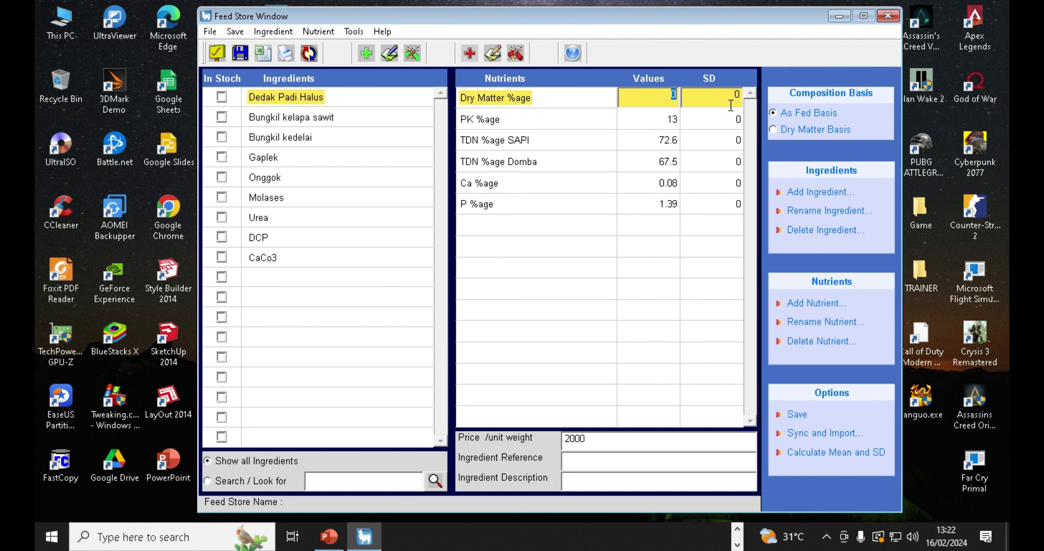
pyautogui.write('87')
# Look up the price of molasses on Shopee in the browser and set the price per unit weight of Molases to 7000.
pyautogui.click(322, 115)
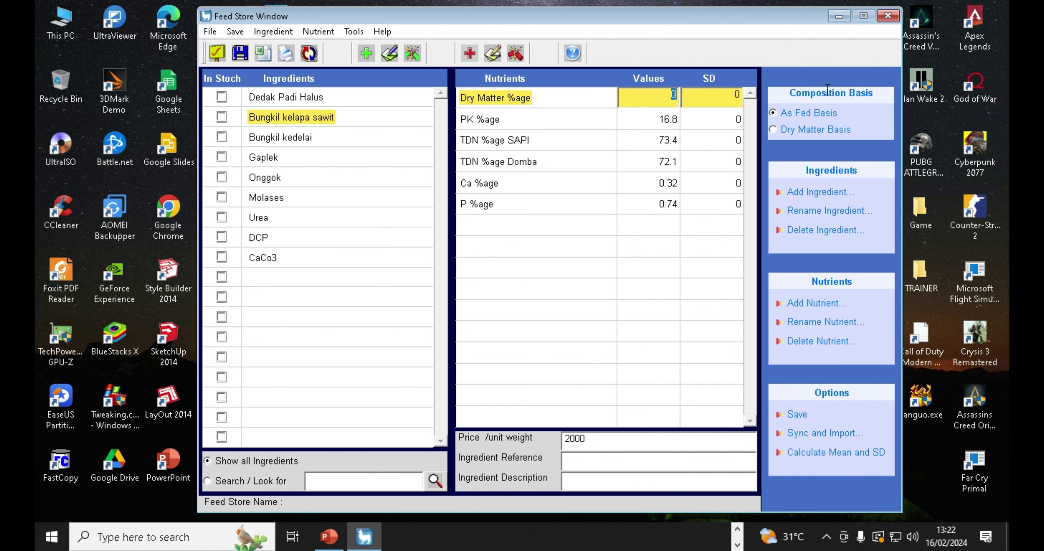
pyautogui.press('Down')
pyautogui.press('Down')
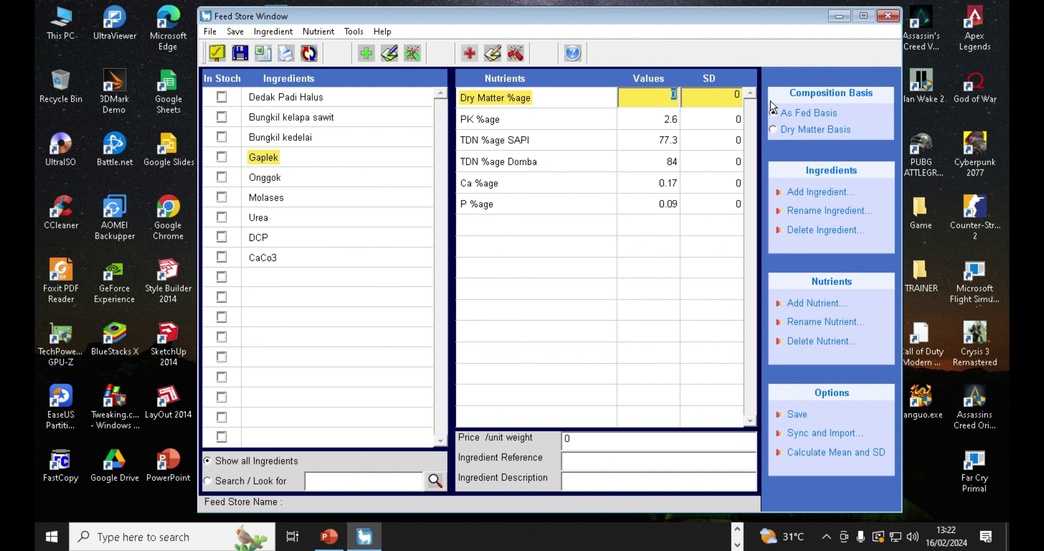
pyautogui.press('Up')
pyautogui.press('Down')
pyautogui.press('Down')
pyautogui.press('Down')
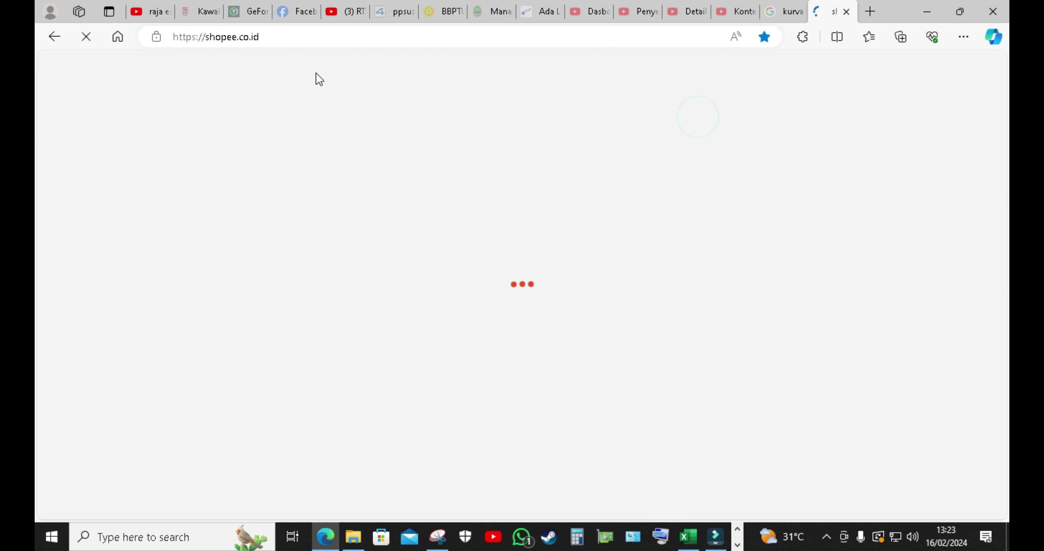
pyautogui.scroll(-10, 446, 264)
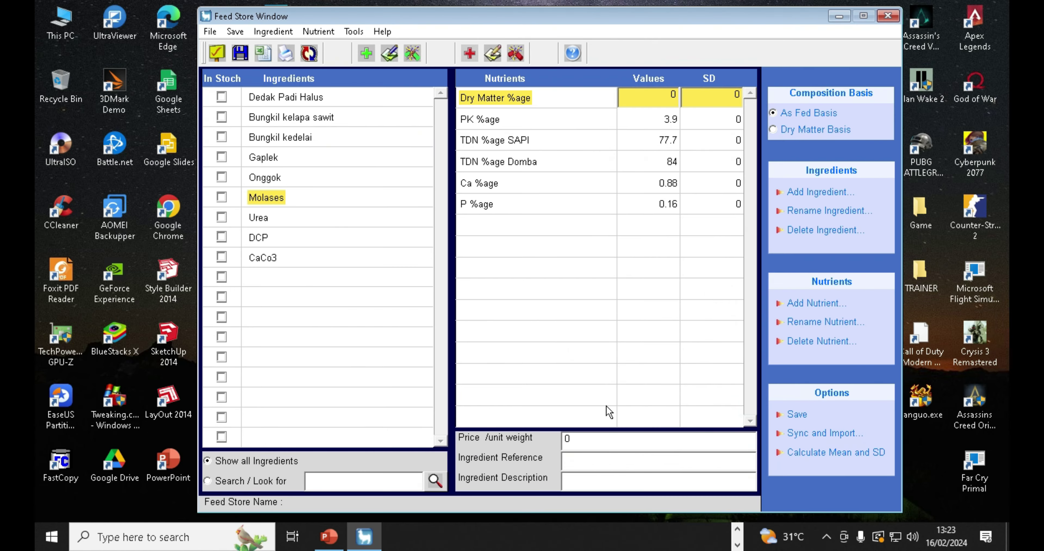
pyautogui.write('7000')
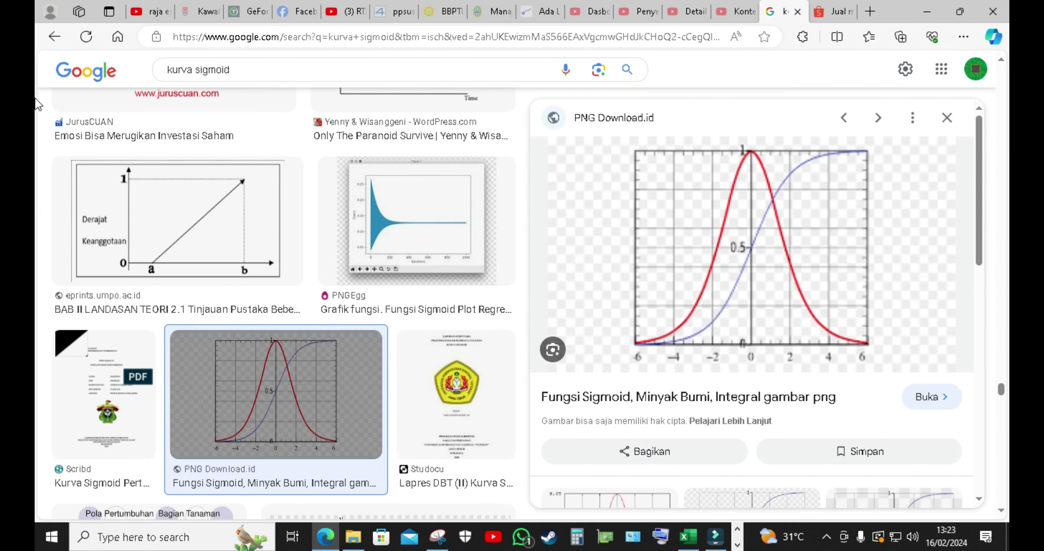
# Search Google in the browser for "bahan kering molase" to find the dry matter content of molasses.
pyautogui.click(243, 70)
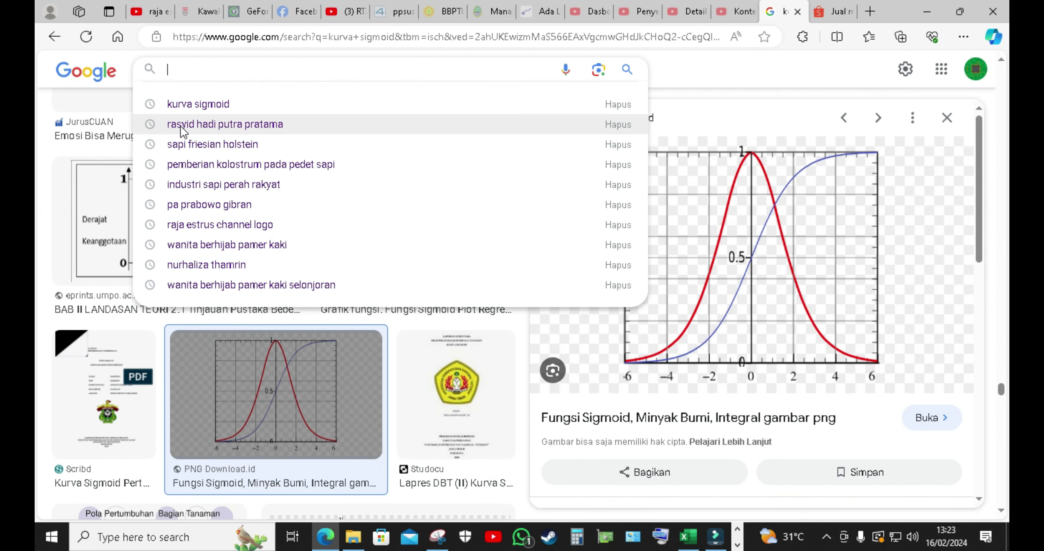
pyautogui.write('bahan kering molase')
pyautogui.press('Return')
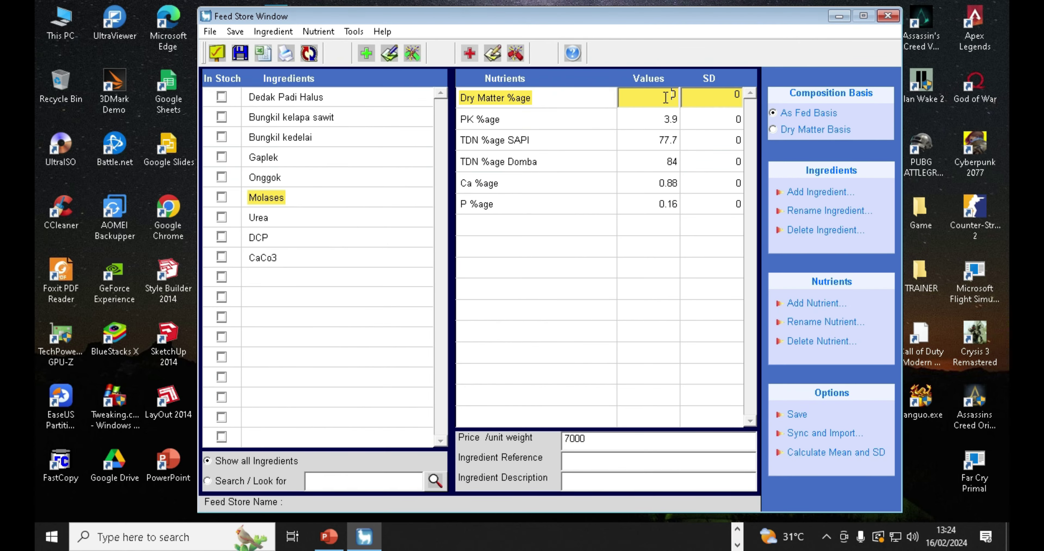
# Set the Dry Matter %age of Urea, DCP and CaCo3 to 95 each.
pyautogui.press('Down')
pyautogui.press('Down')
pyautogui.press('Down')
pyautogui.write('95')
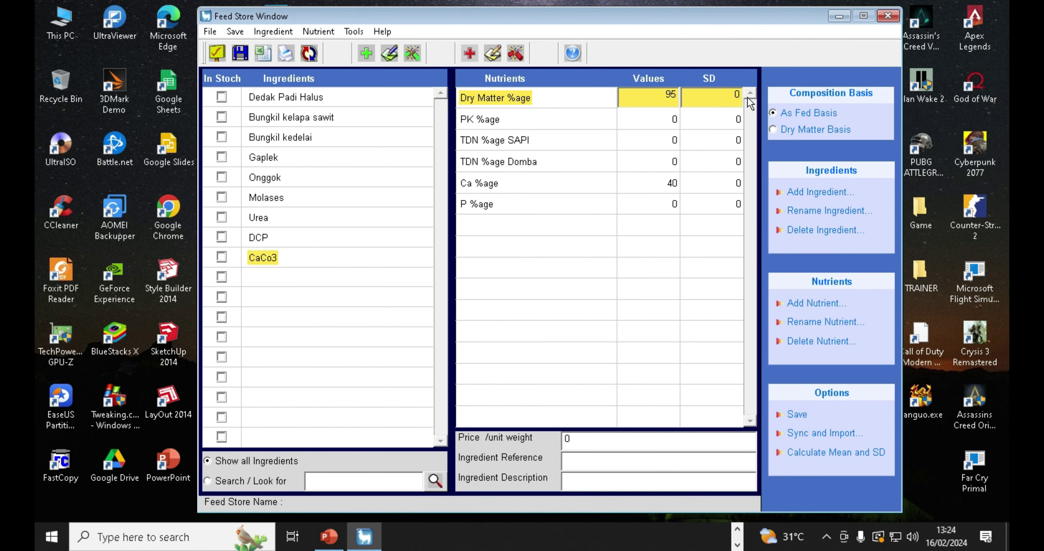
# Set the price per unit weight of CaCo3, DCP and Urea to 3000 each.
pyautogui.click(606, 438)
pyautogui.press('BackSpace')
pyautogui.write('3000')
pyautogui.click(263, 238)
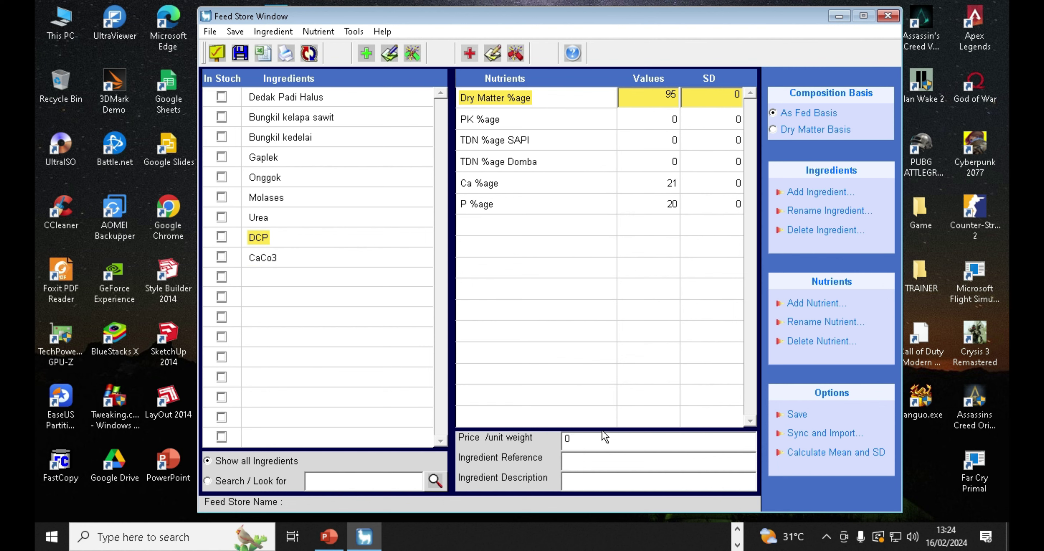
pyautogui.doubleClick(584, 441)
pyautogui.write('3000')
pyautogui.click(259, 218)
pyautogui.doubleClick(577, 437)
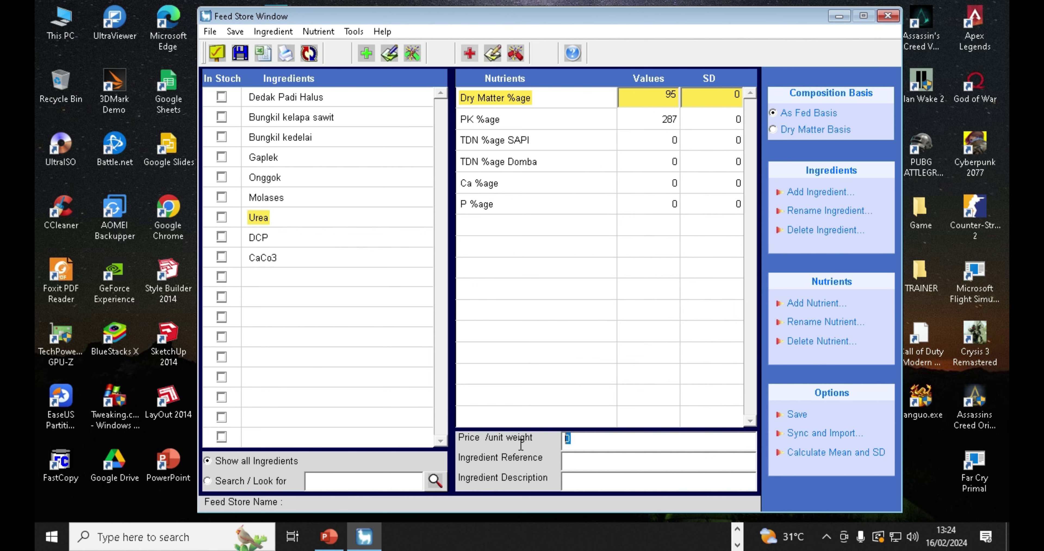
pyautogui.write('3000')
# Mark all nine ingredients from Dedak Padi Halus to CaCo3 as in stock.
pyautogui.click(221, 98)
pyautogui.click(221, 178)
pyautogui.click(222, 197)
pyautogui.click(222, 217)
pyautogui.click(222, 258)
# Save the feed store as Example 28 Ruminant and close the Feed Store window.
pyautogui.click(241, 51)
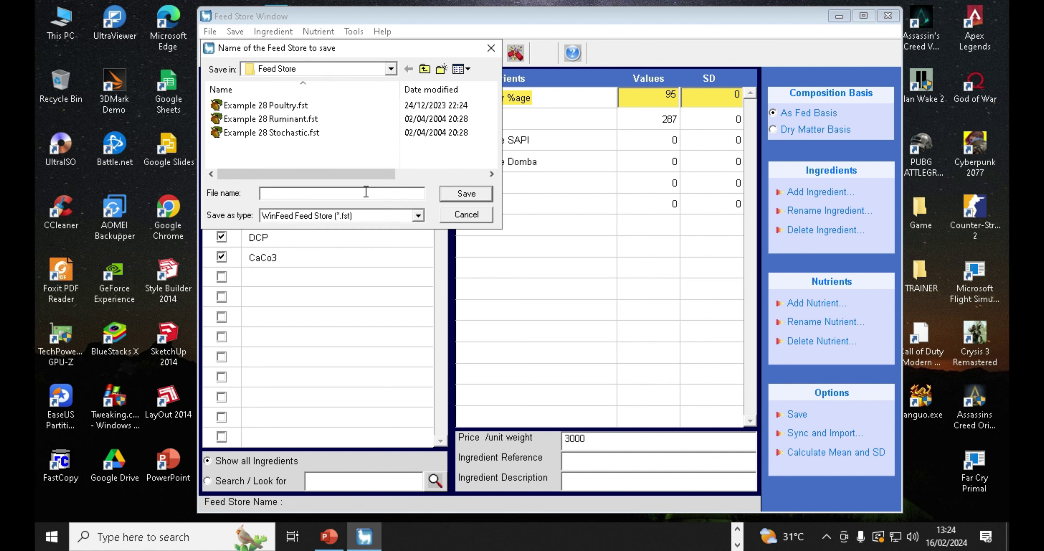
pyautogui.write('bahan ruminan')
pyautogui.doubleClick(329, 146)
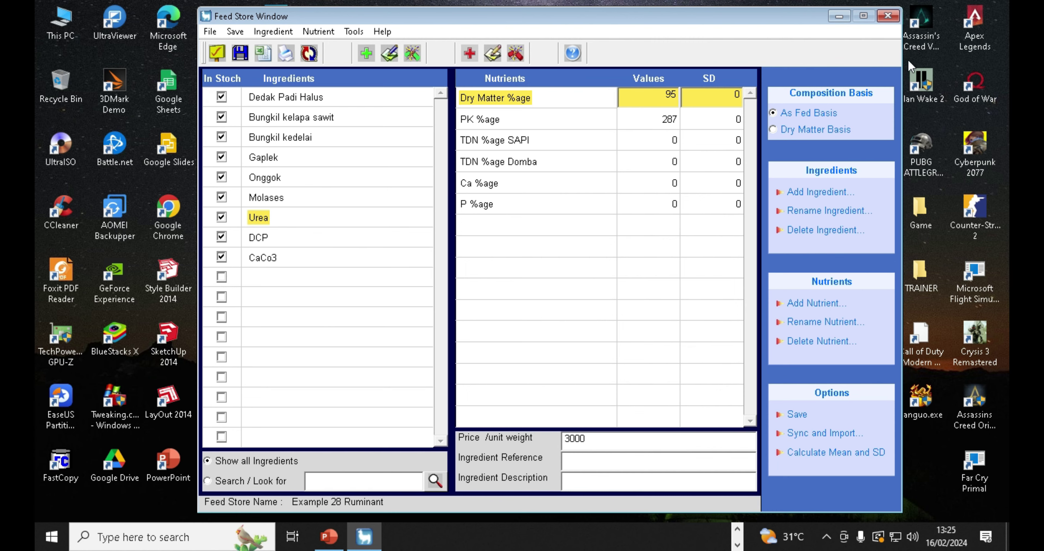
pyautogui.click(888, 17)
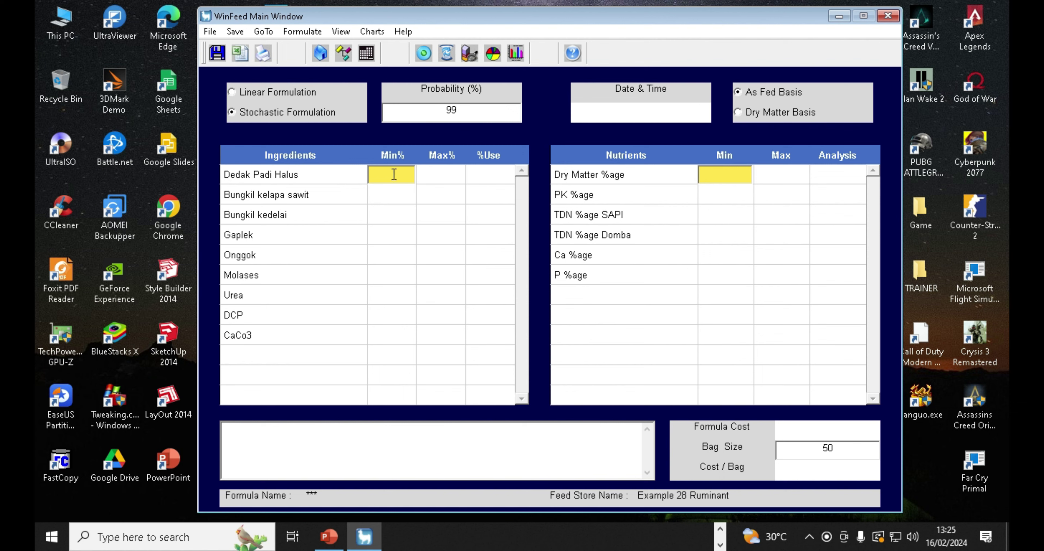
# Set the Max% of Dedak Padi Halus, Bungkil kelapa sawit, Bungkil kedelai, Gaplek and Onggok to 20 each.
pyautogui.click(453, 175)
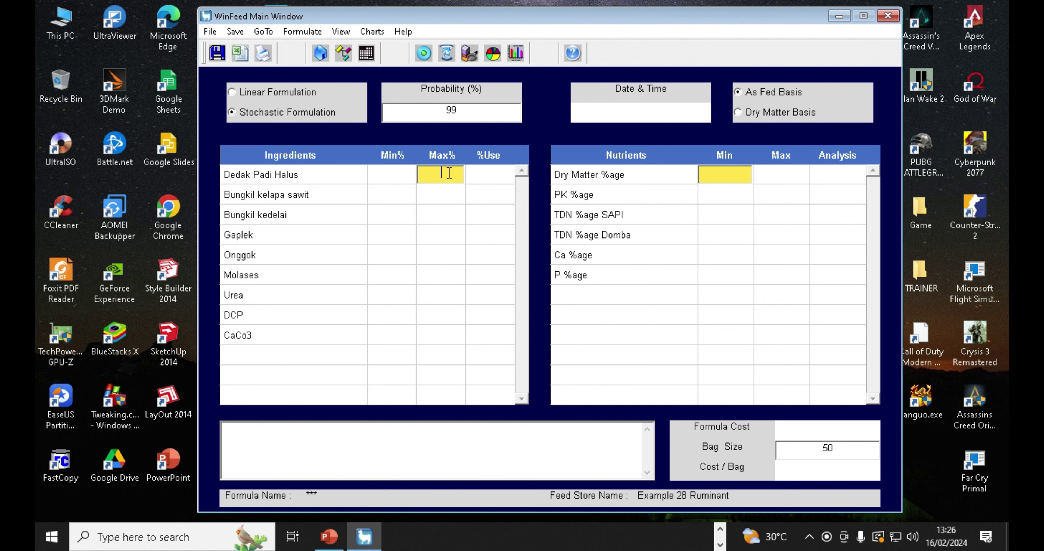
pyautogui.write('20')
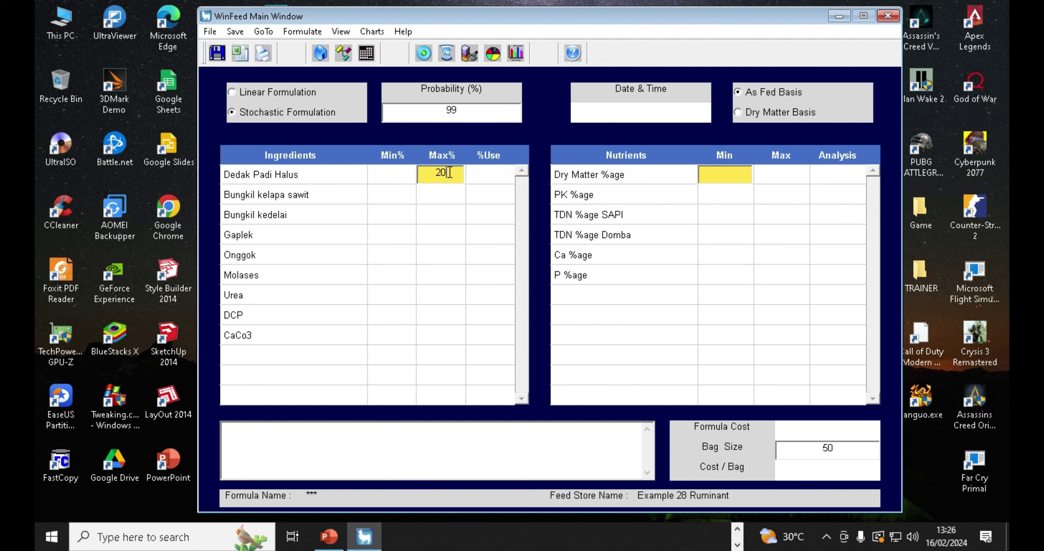
pyautogui.click(440, 195)
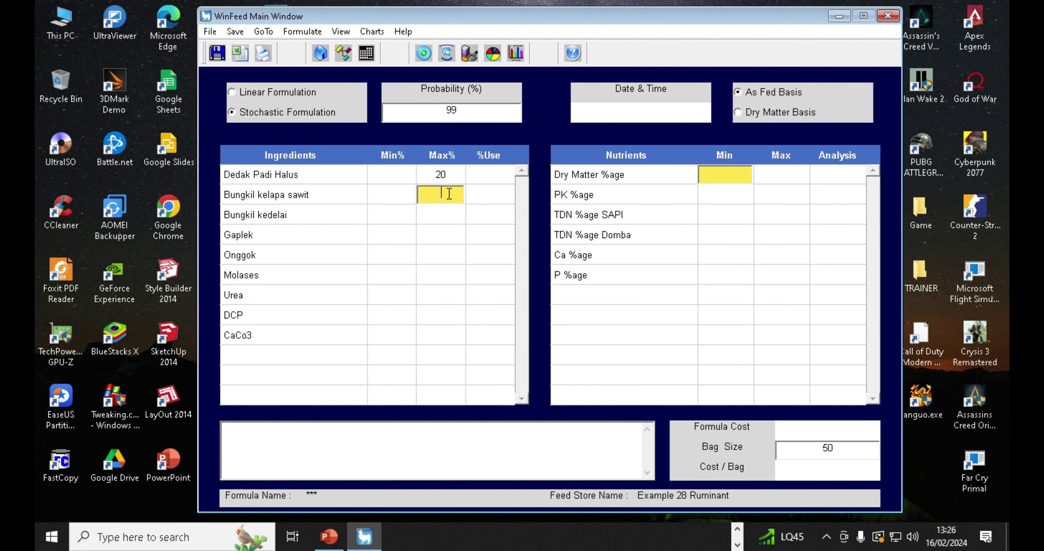
pyautogui.write('20')
pyautogui.click(448, 213)
pyautogui.write('20')
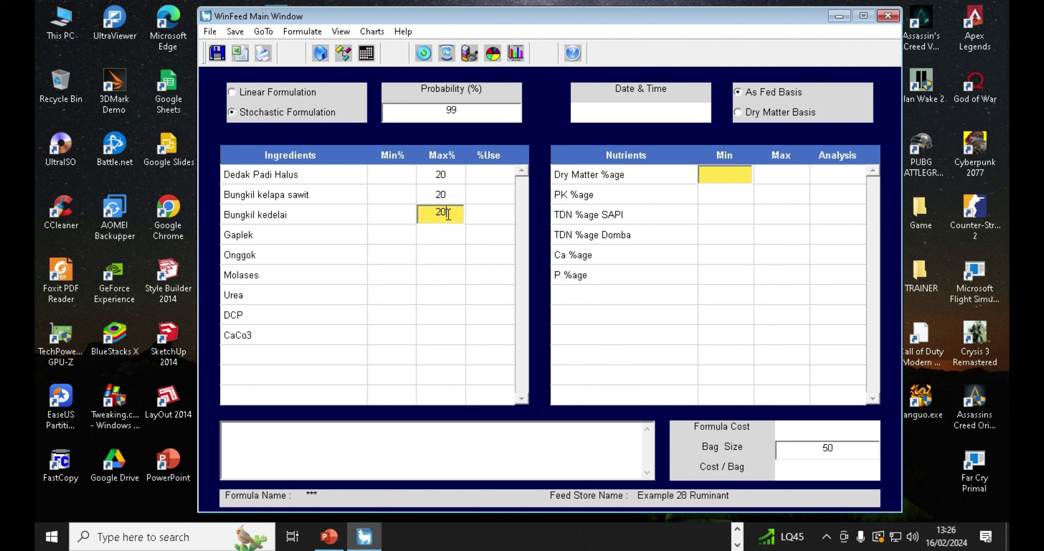
pyautogui.click(441, 232)
pyautogui.write('20')
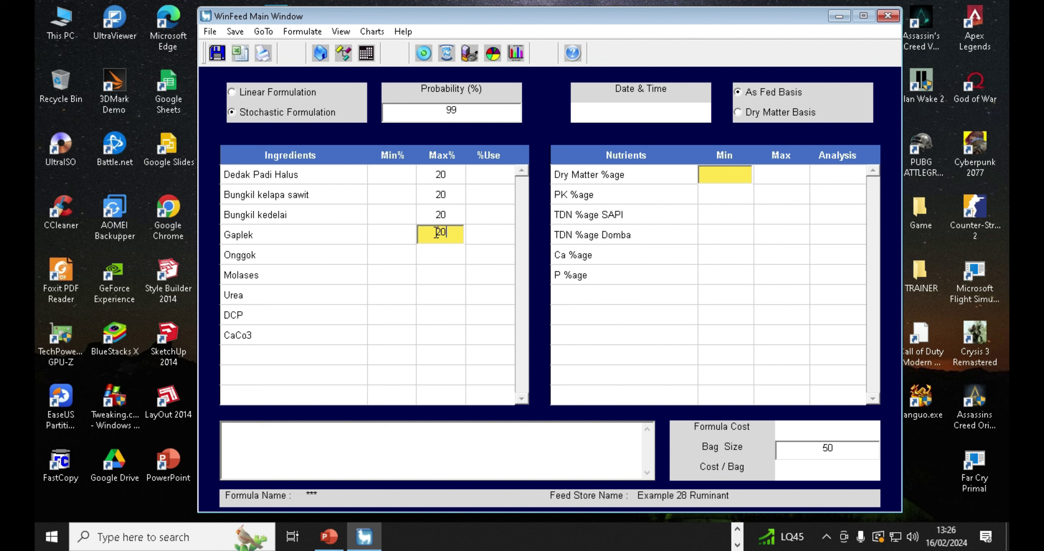
pyautogui.click(437, 261)
pyautogui.write('20')
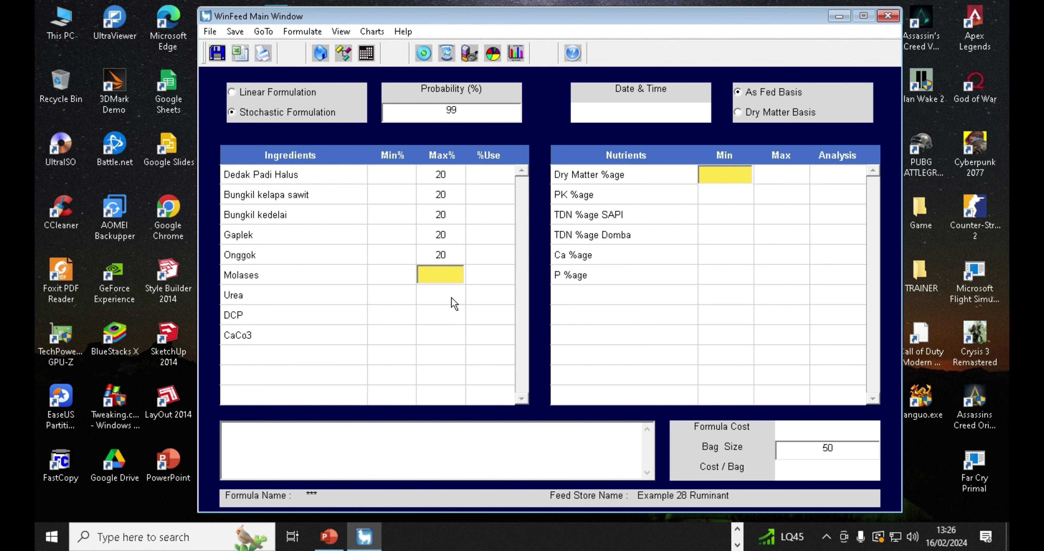
# Set the Max% of Molases to 4, Urea to 1, and DCP and CaCo3 to 5 each.
pyautogui.write('4')
pyautogui.click(436, 288)
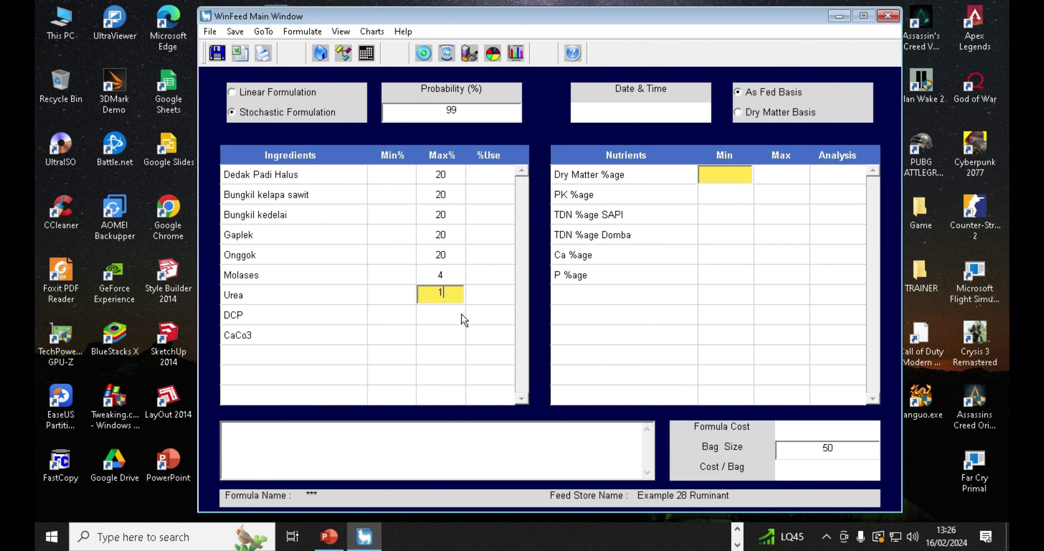
pyautogui.click(448, 331)
pyautogui.write('5')
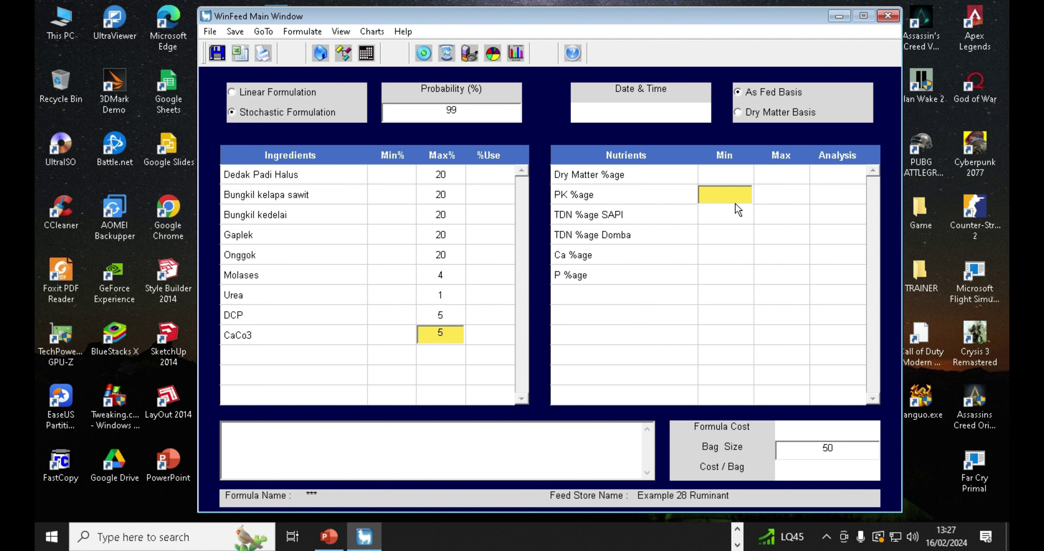
# Set the nutrient minimums to PK 14, TDN SAPI 78, TDN Domba 78, Ca 0.9 and P 0.45, and run the formulation.
pyautogui.write('14')
pyautogui.click(742, 218)
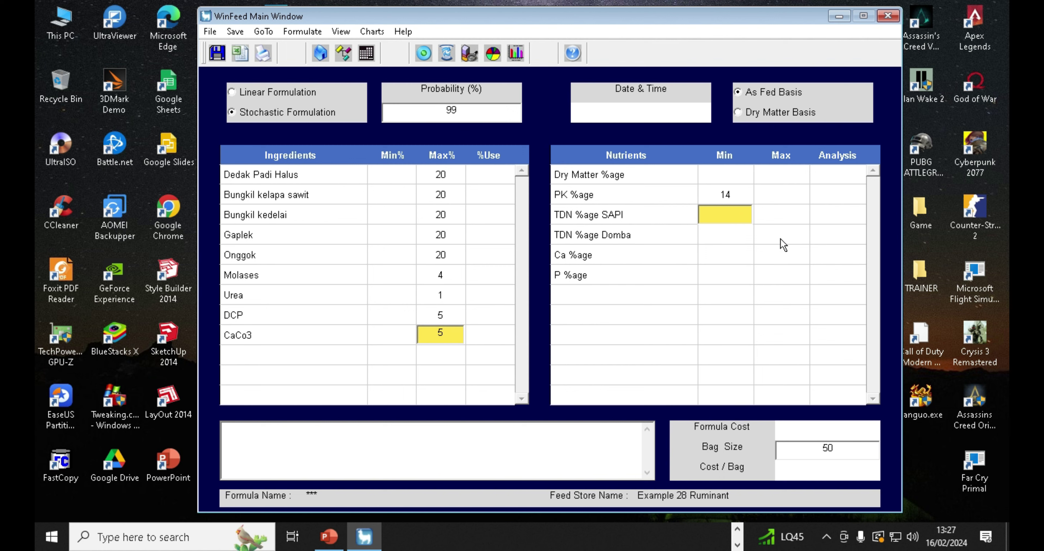
pyautogui.write('78')
pyautogui.write('78')
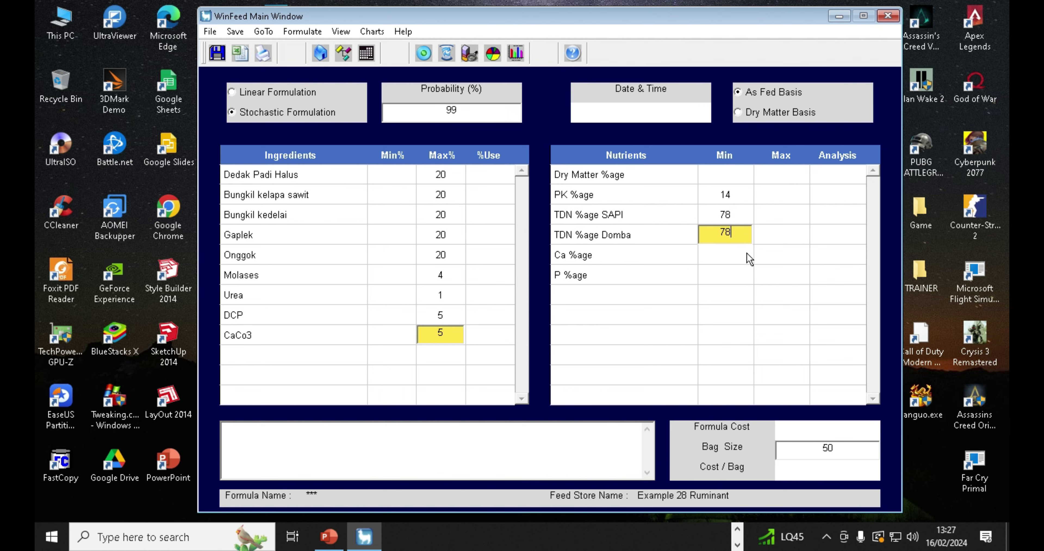
pyautogui.click(735, 256)
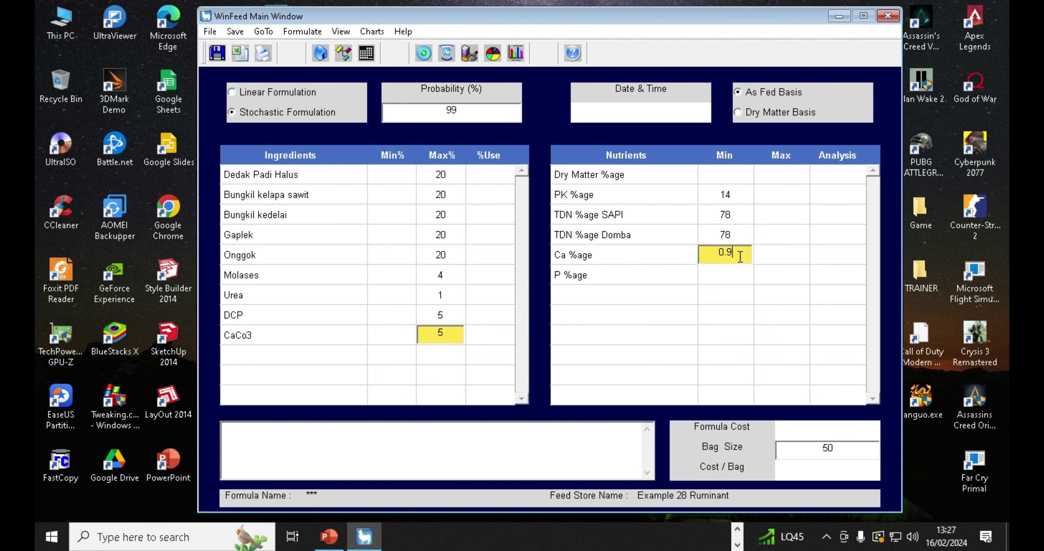
pyautogui.click(732, 276)
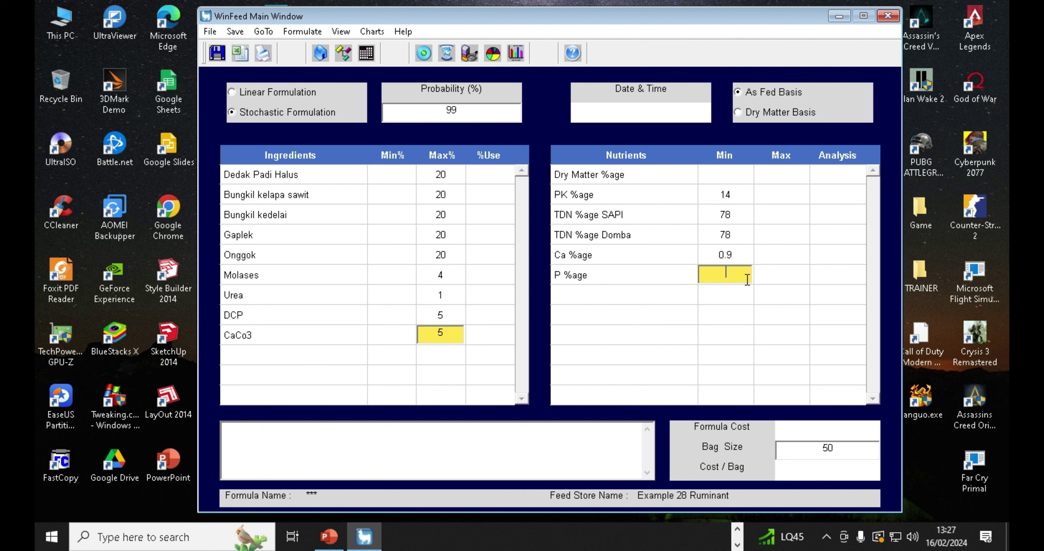
pyautogui.write('0.45')
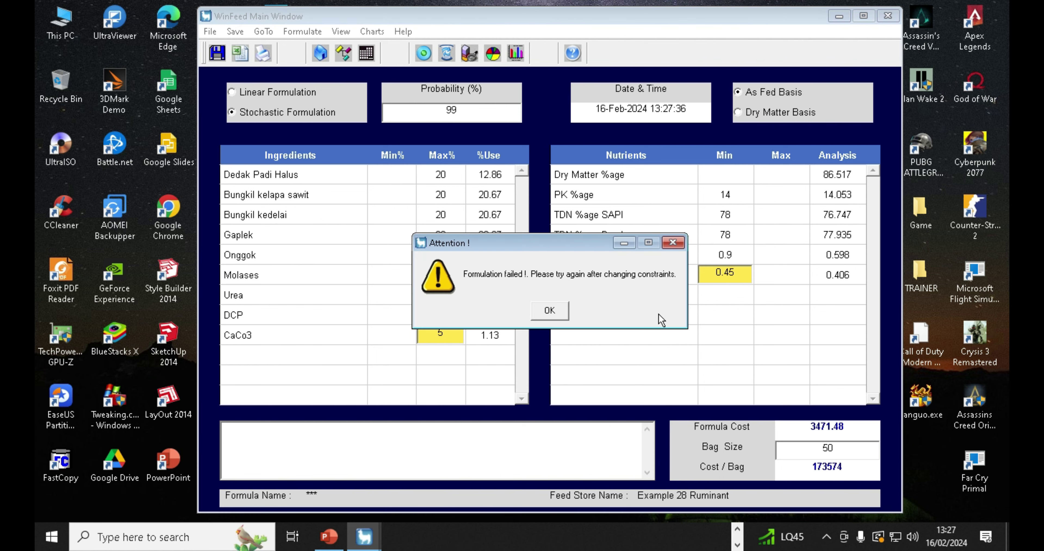
pyautogui.click(564, 309)
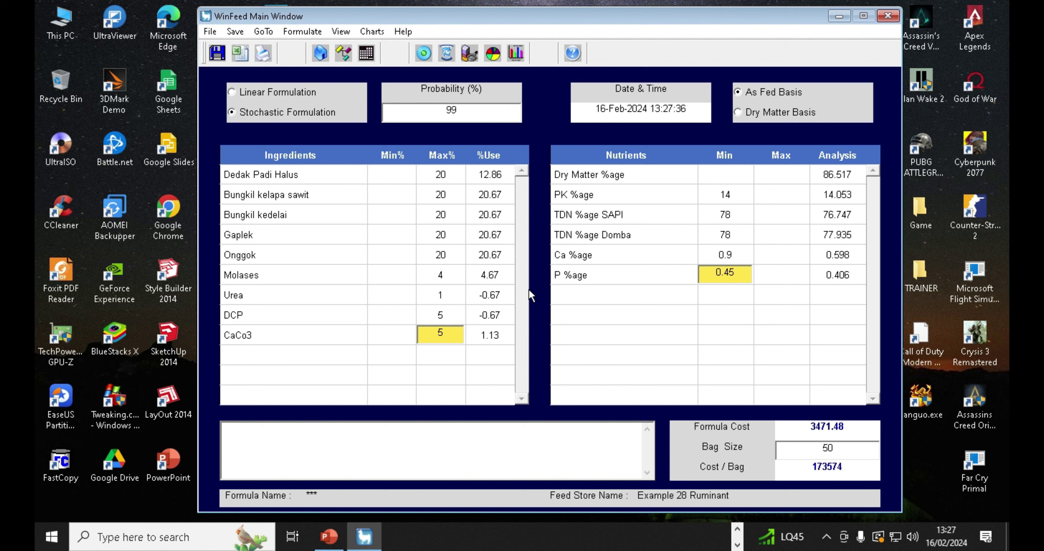
# Raise the Max% of the five ingredients from Dedak Padi Halus to Onggok to 25 each and rerun the formulation.
pyautogui.click(441, 174)
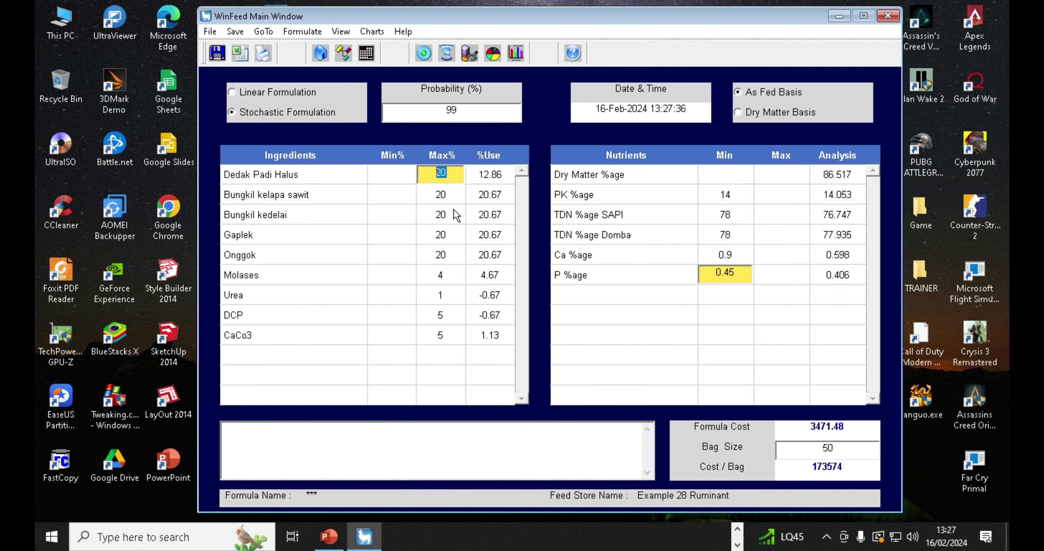
pyautogui.write('25 25 25 25 25')
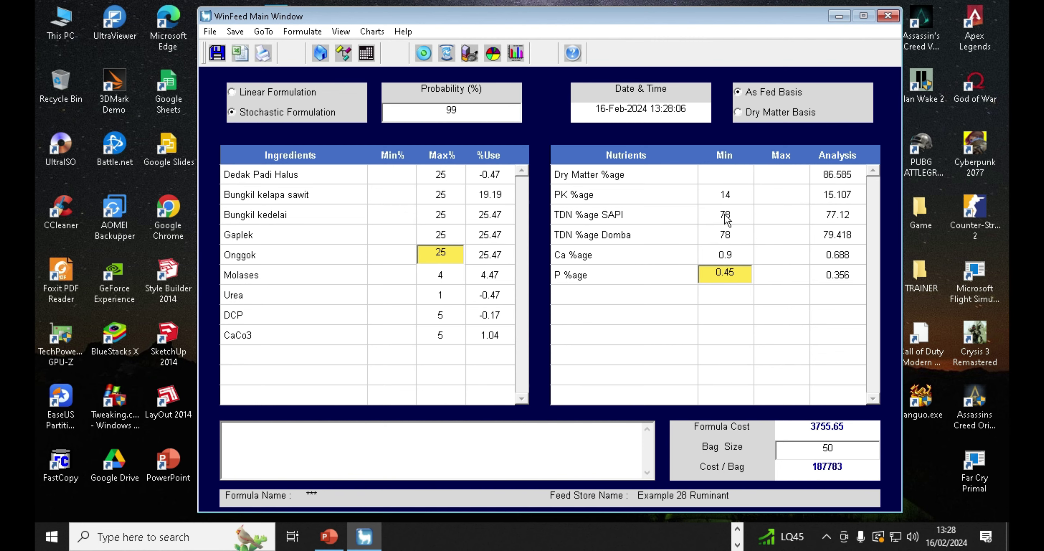
# Review the nutrient values of each ingredient in the feed store, from Dedak Padi Halus to CaCo3, and return to the formula.
pyautogui.click(268, 32)
pyautogui.click(291, 48)
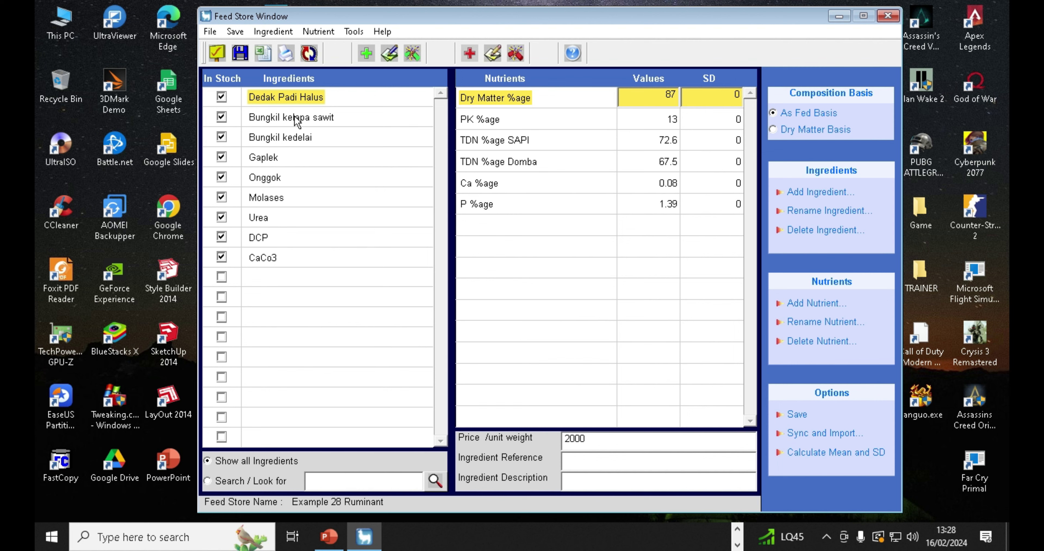
pyautogui.click(296, 119)
pyautogui.click(304, 139)
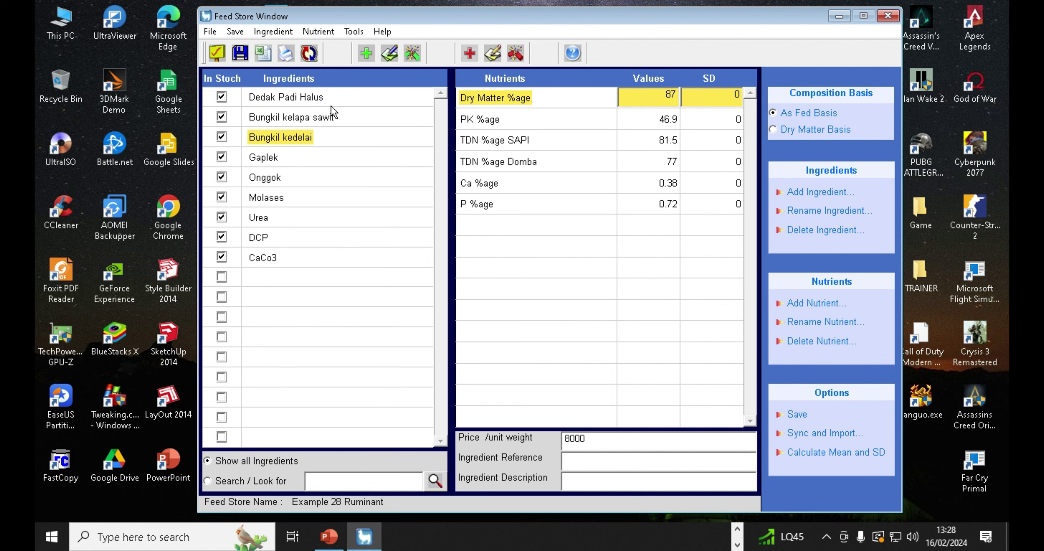
pyautogui.click(273, 158)
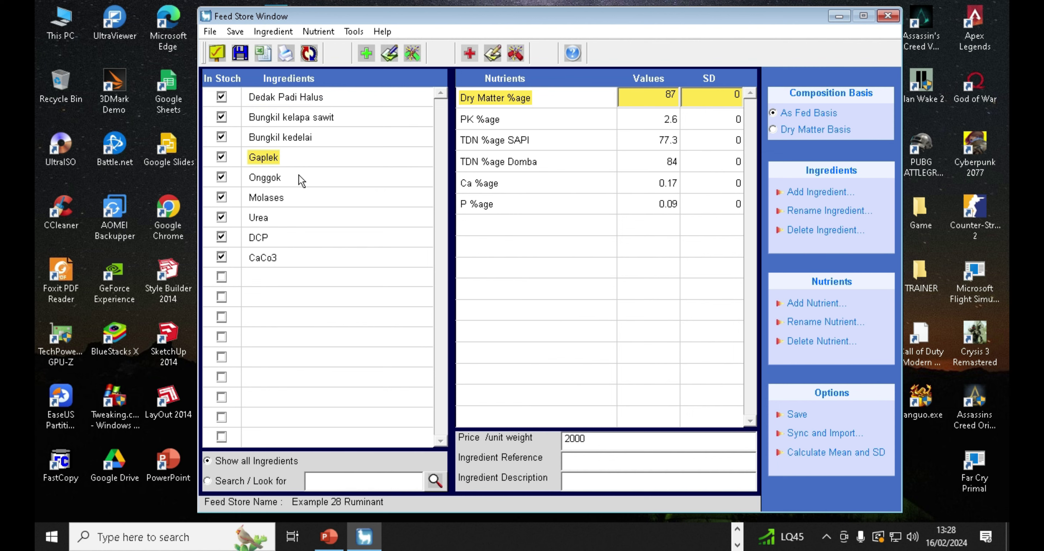
pyautogui.click(295, 132)
pyautogui.click(303, 119)
pyautogui.click(304, 97)
pyautogui.click(304, 119)
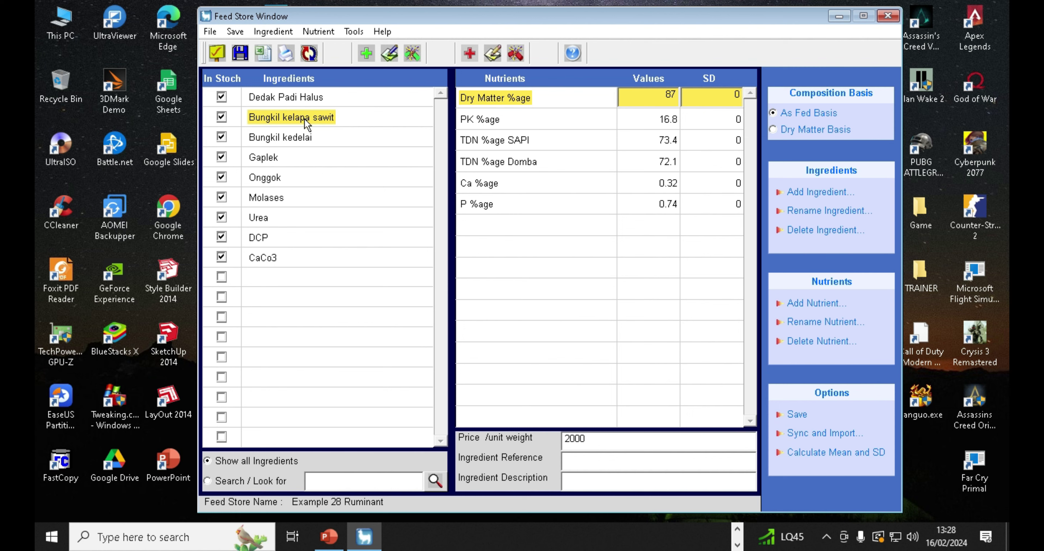
pyautogui.click(300, 138)
pyautogui.click(280, 158)
pyautogui.click(270, 178)
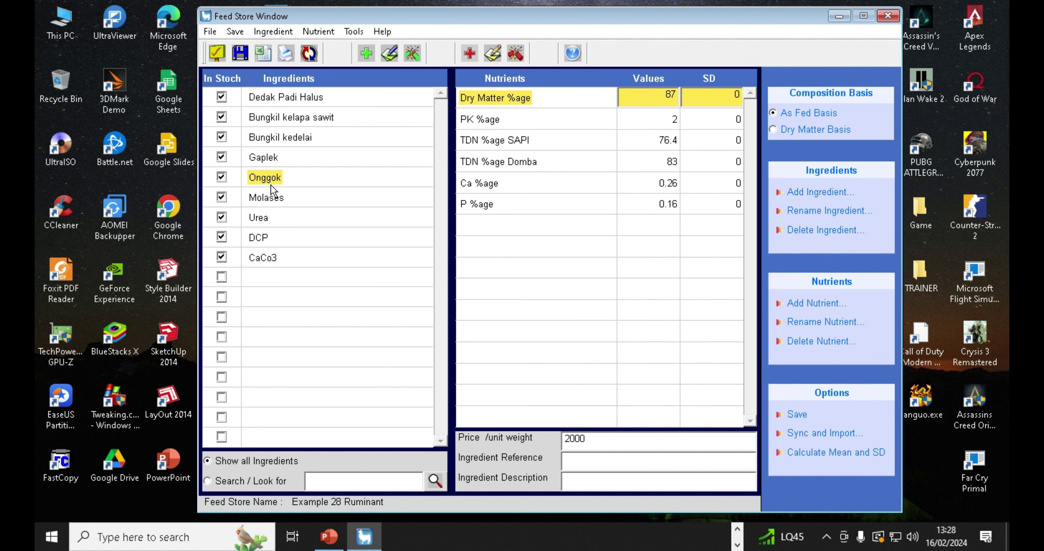
pyautogui.click(277, 198)
pyautogui.click(267, 218)
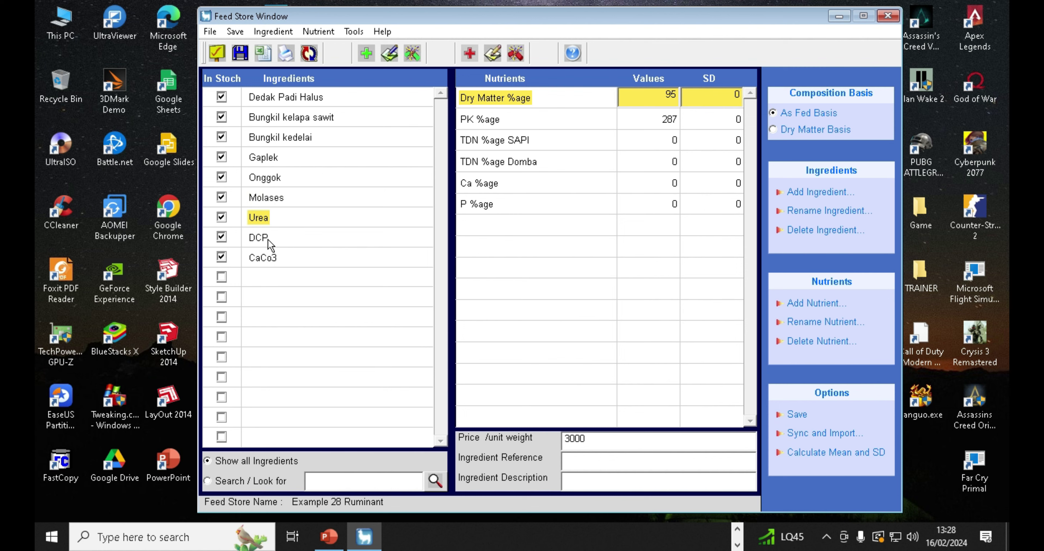
pyautogui.click(280, 238)
pyautogui.click(270, 260)
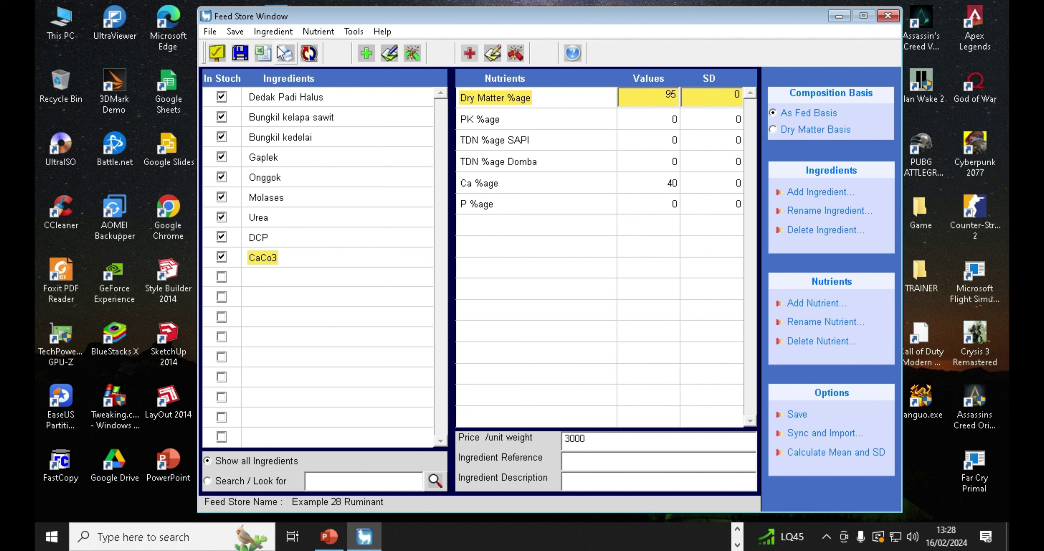
pyautogui.click(888, 16)
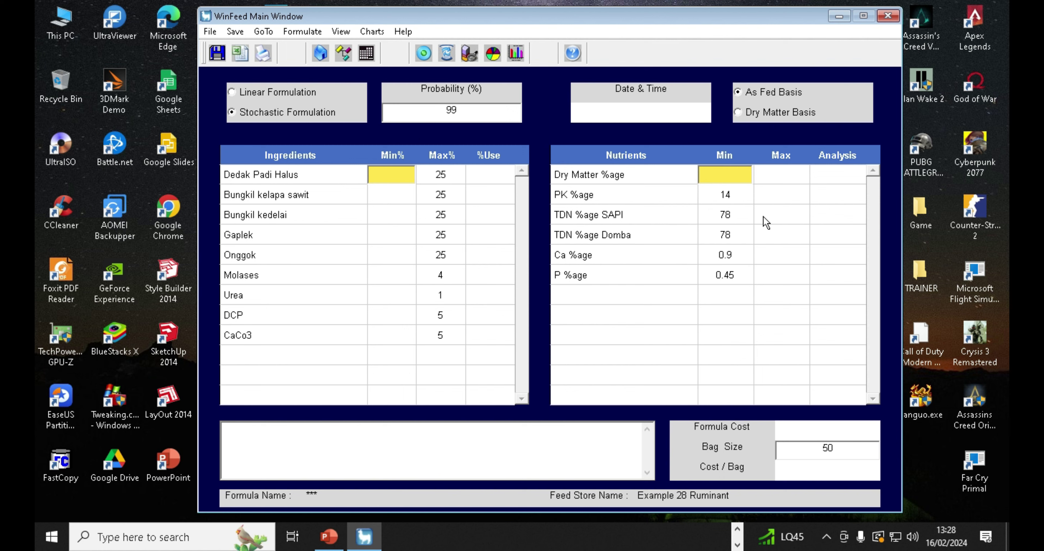
# Try the formulation with the TDN SAPI and TDN Domba minimums set to 77.
pyautogui.click(726, 214)
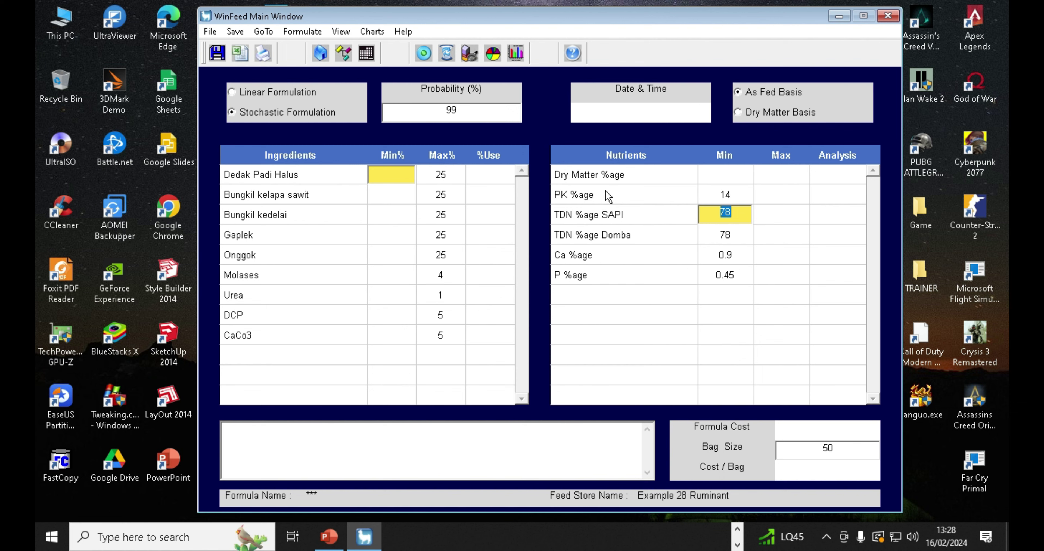
pyautogui.write('77')
pyautogui.click(739, 233)
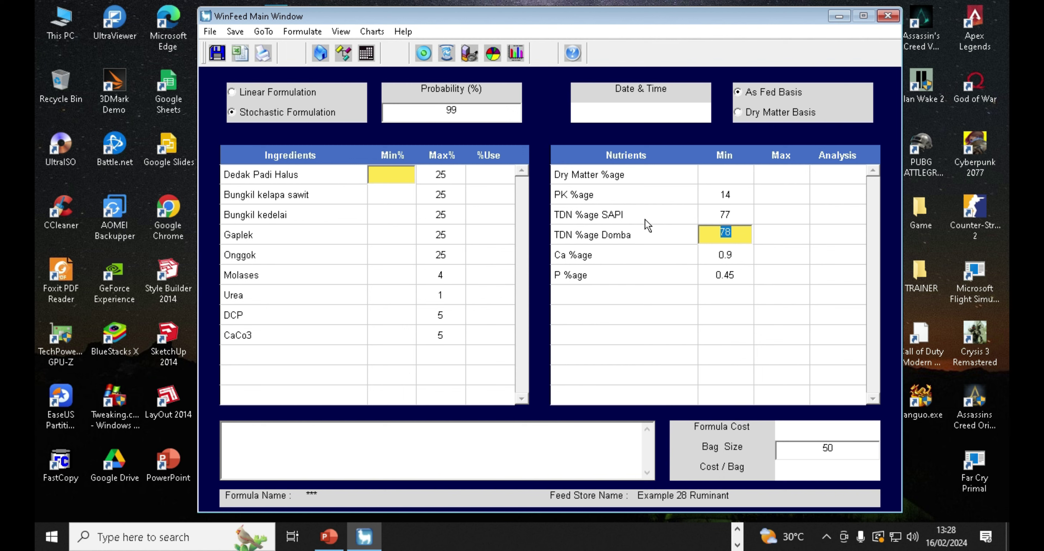
pyautogui.write('77')
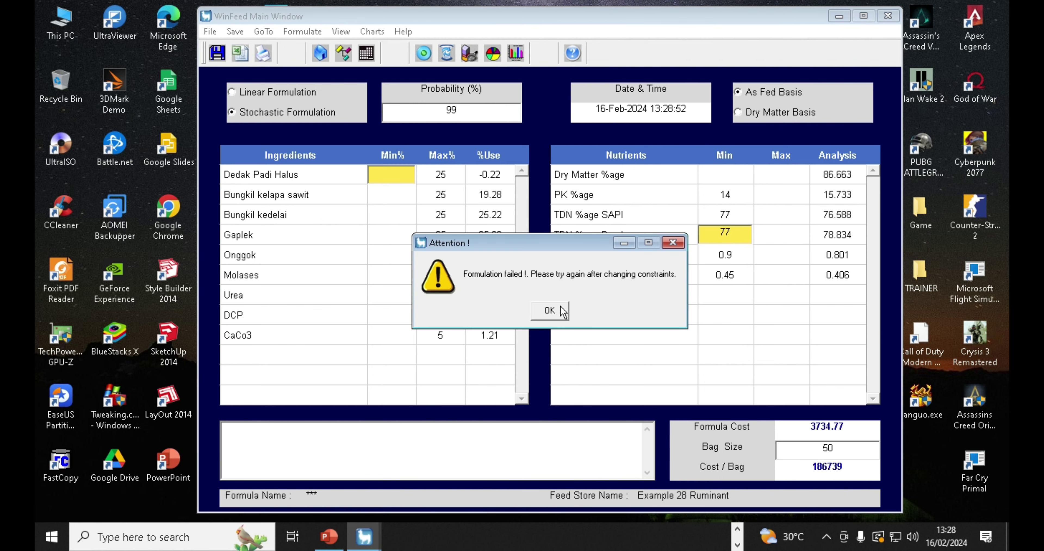
pyautogui.click(563, 311)
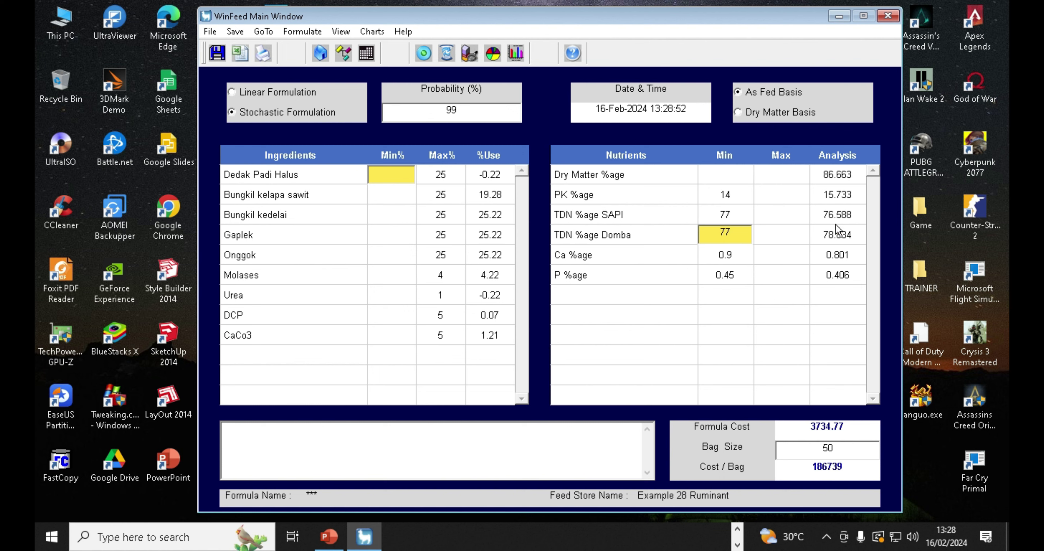
# Set the TDN SAPI and TDN Domba minimums to 76 and rerun the formulation.
pyautogui.click(737, 215)
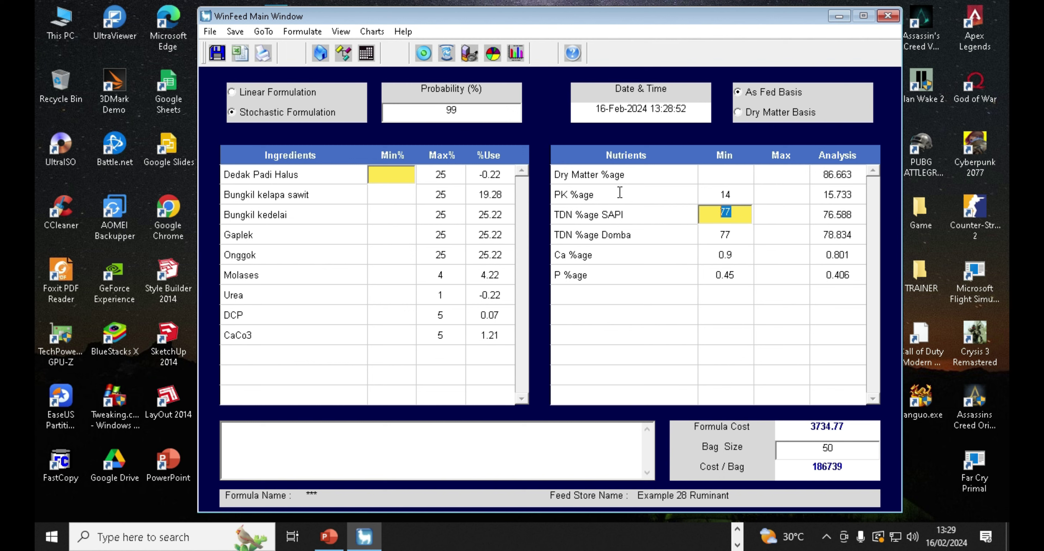
pyautogui.write('76')
pyautogui.press('Return')
pyautogui.write('76')
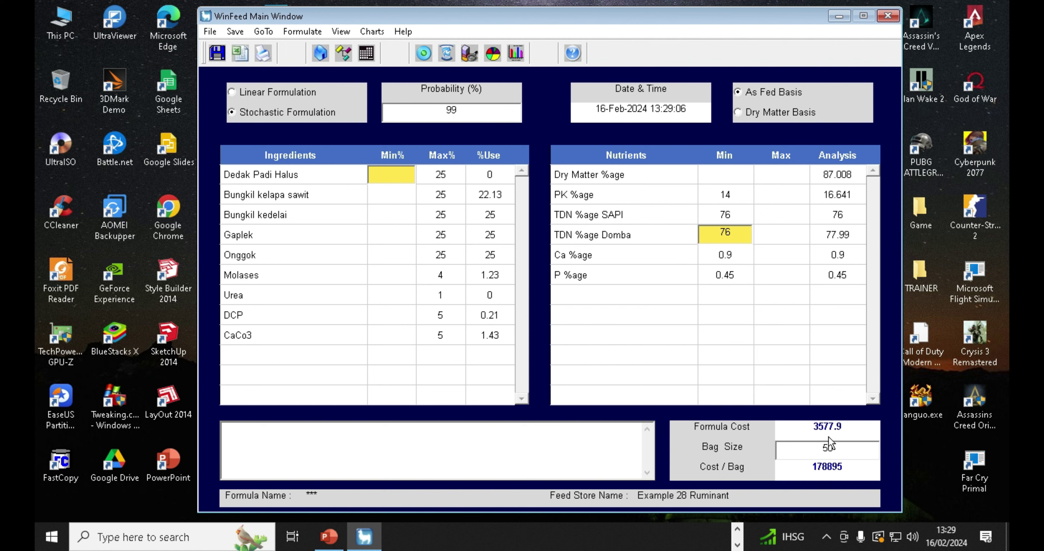
pyautogui.doubleClick(828, 447)
pyautogui.press('BackSpace')
# Switch to Shopee in Microsoft Edge and search for "pakan konsentrat sapi".
pyautogui.click(737, 543)
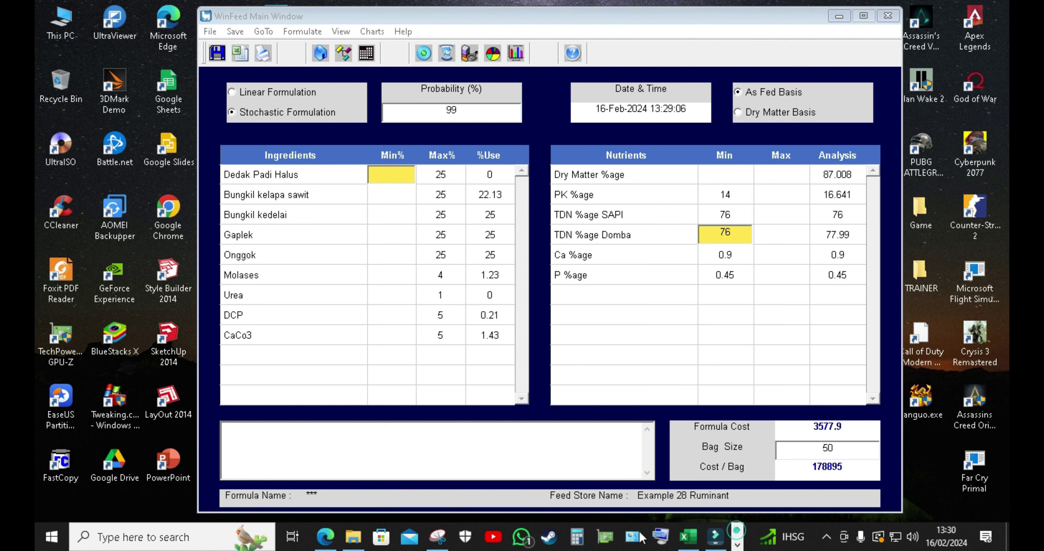
pyautogui.click(325, 537)
pyautogui.click(827, 12)
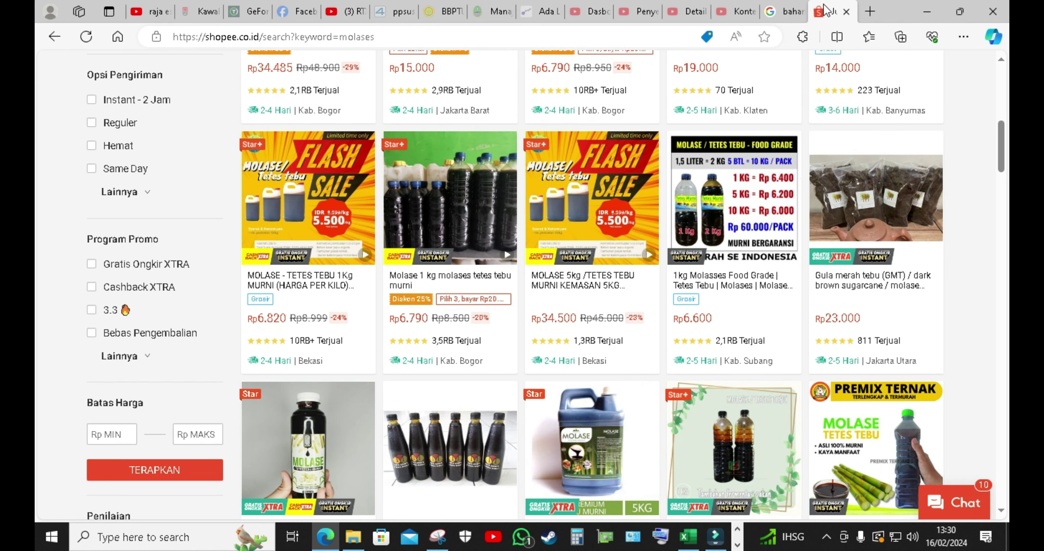
pyautogui.click(471, 101)
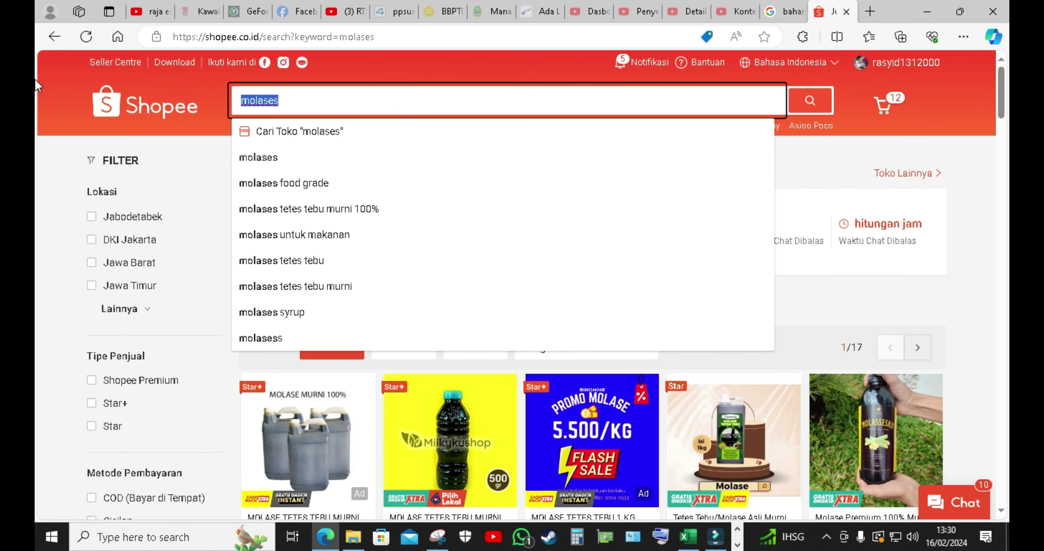
pyautogui.write('pakan ru')
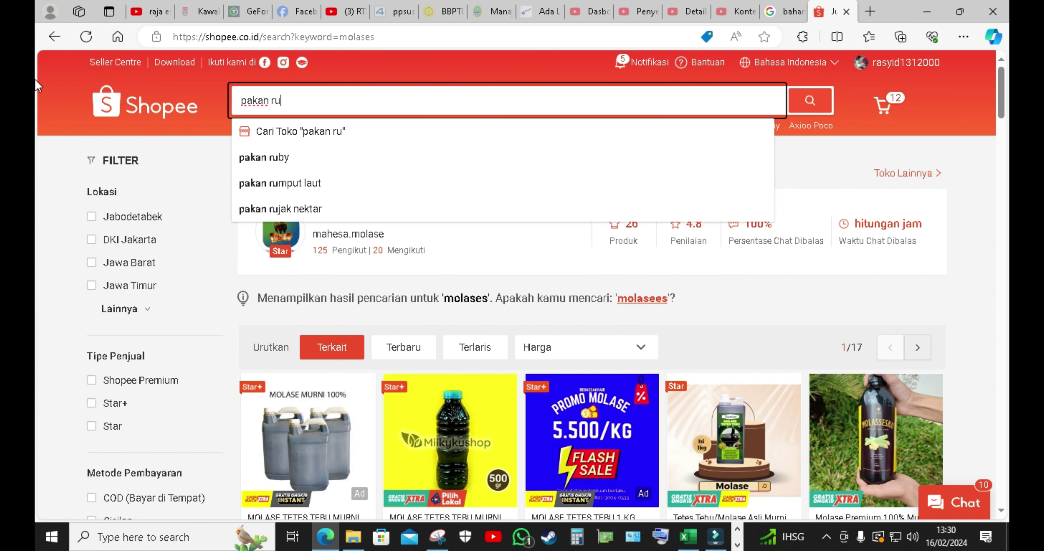
pyautogui.write('minansia')
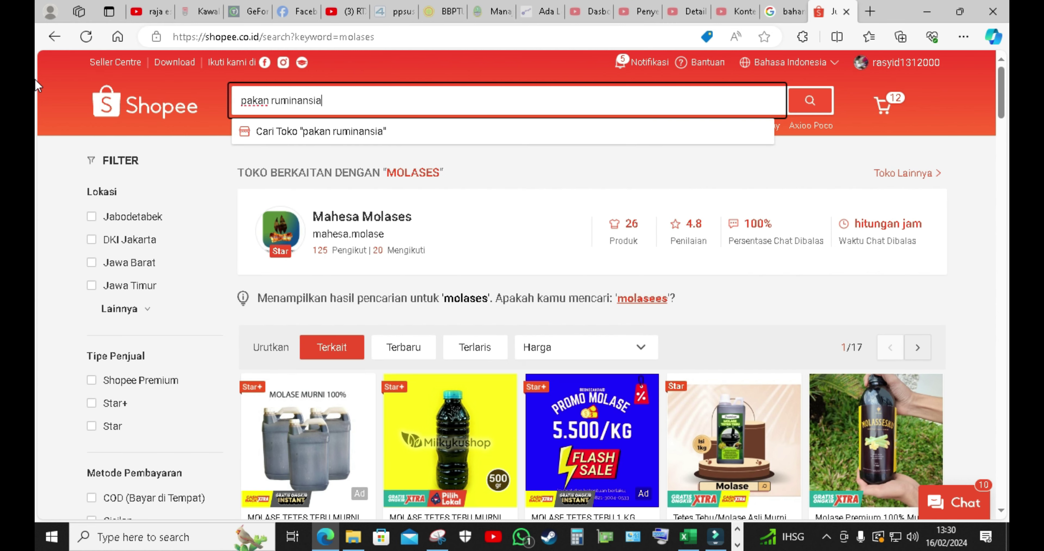
pyautogui.write(' konsentra')
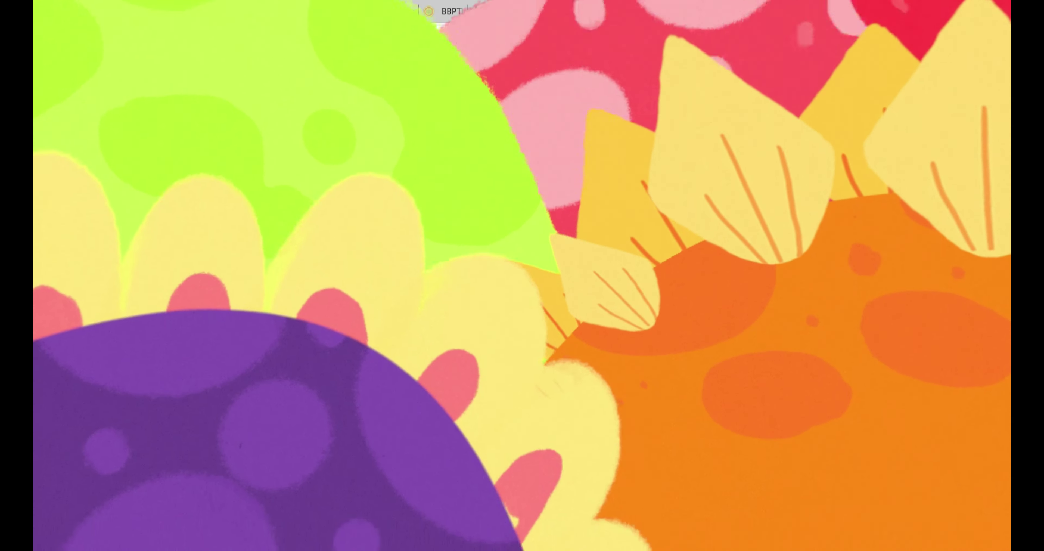
# Compare prices in the concentrate listings, and open the Konsentrat Nutrifeed BC131 product page to examine its price and photos.
pyautogui.scroll(-3, 326, 388)
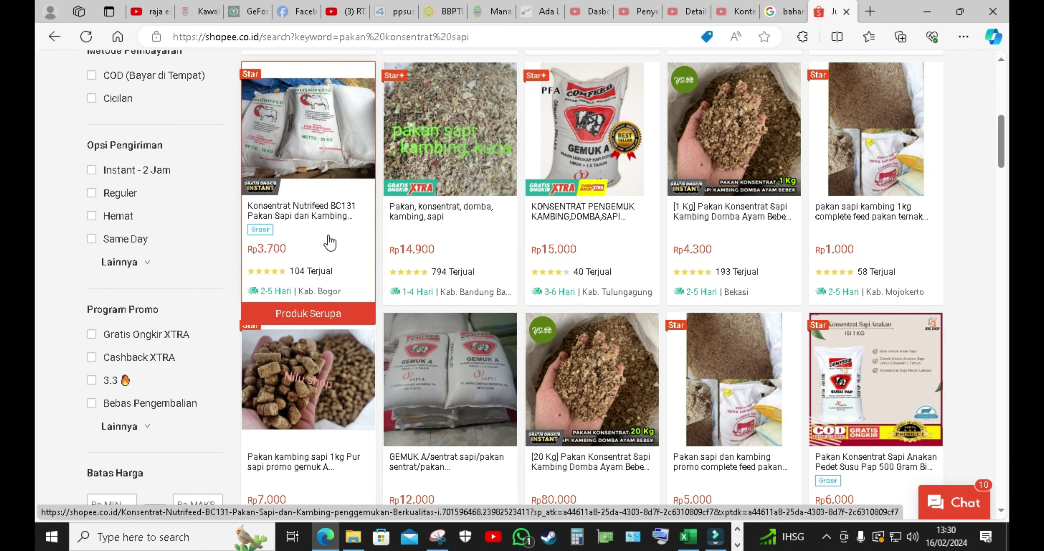
pyautogui.scroll(-2, 476, 403)
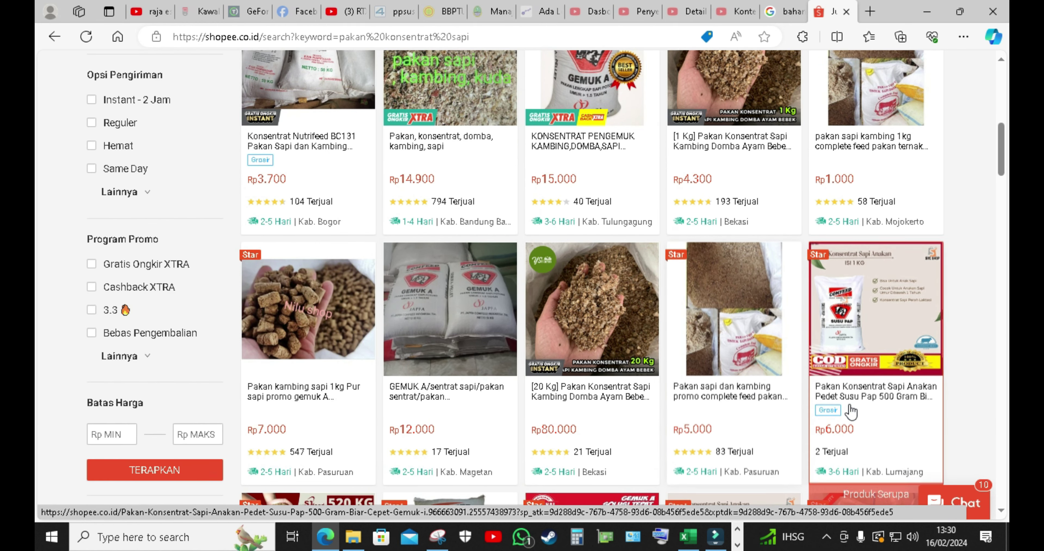
pyautogui.scroll(2, 867, 435)
pyautogui.scroll(-2, 868, 435)
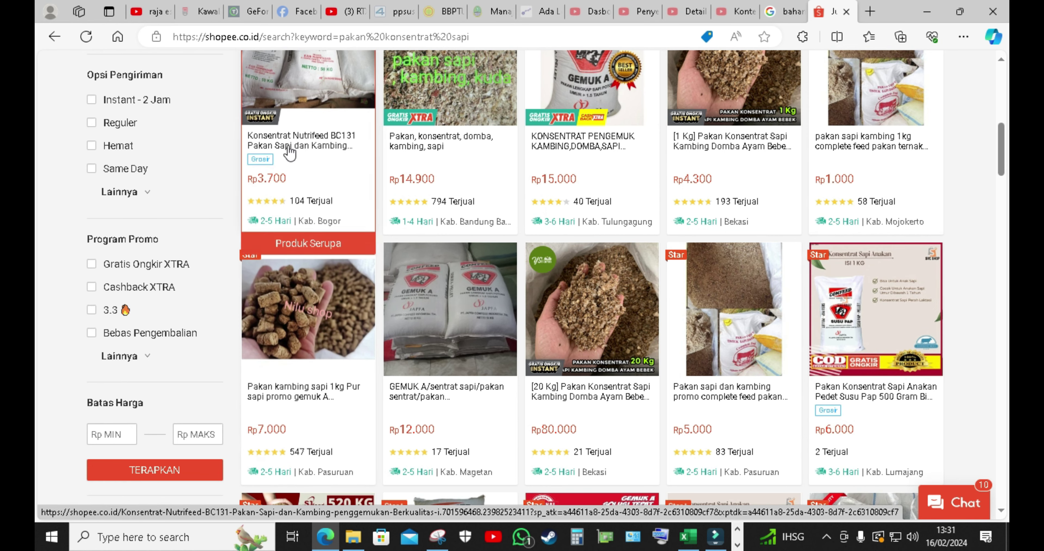
pyautogui.rightClick(311, 139)
pyautogui.click(366, 156)
pyautogui.scroll(-5, 385, 325)
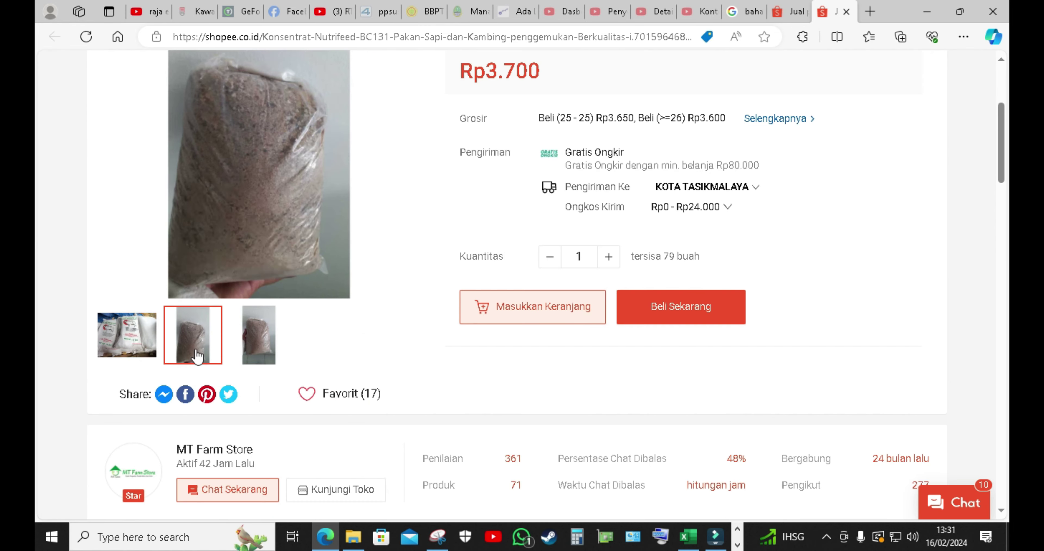
pyautogui.scroll(4, 385, 325)
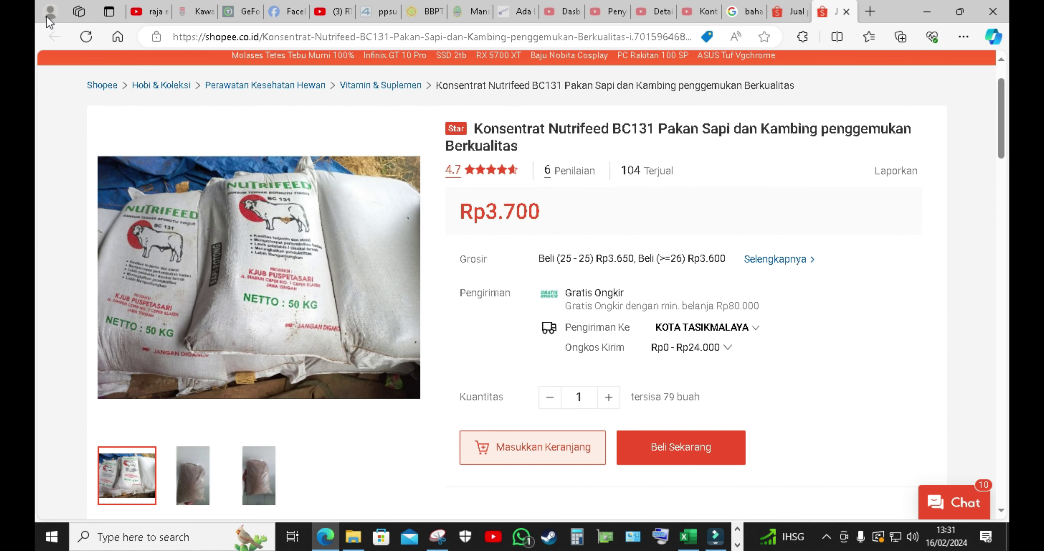
# Close the Konsentrat Nutrifeed BC131 product page and compare prices across more of the "pakan konsentrat sapi" listings.
pyautogui.click(847, 11)
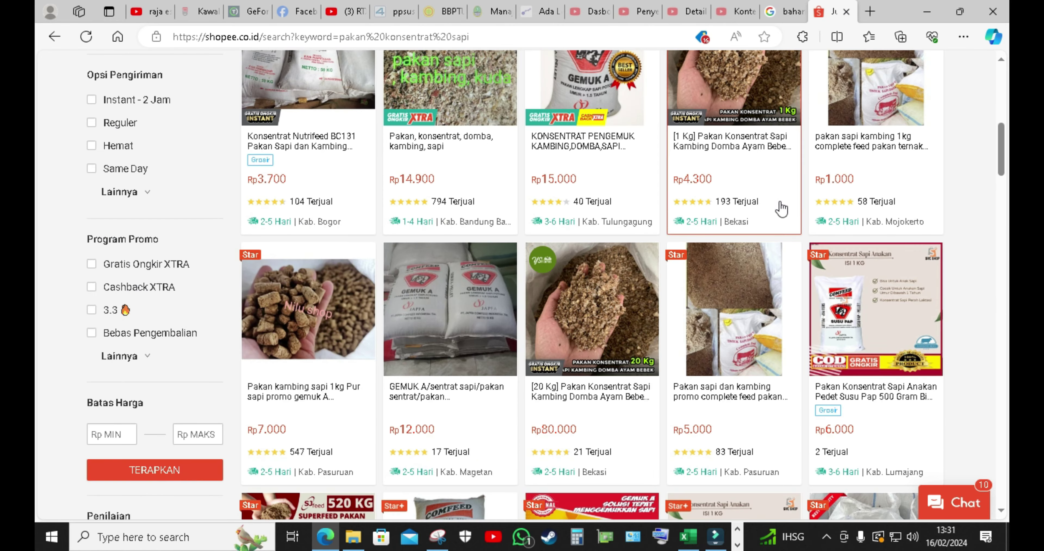
pyautogui.scroll(-5, 737, 374)
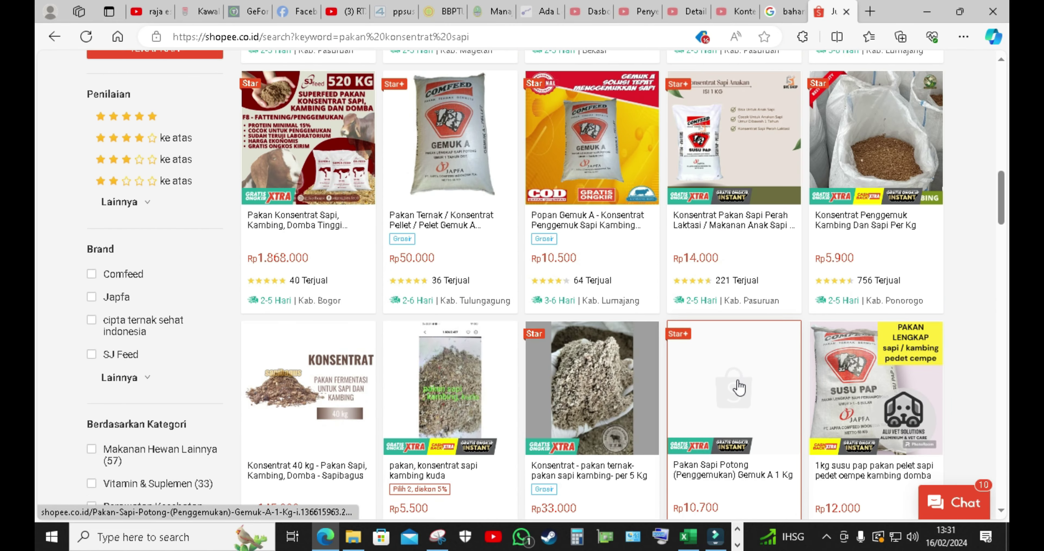
pyautogui.scroll(-5, 453, 425)
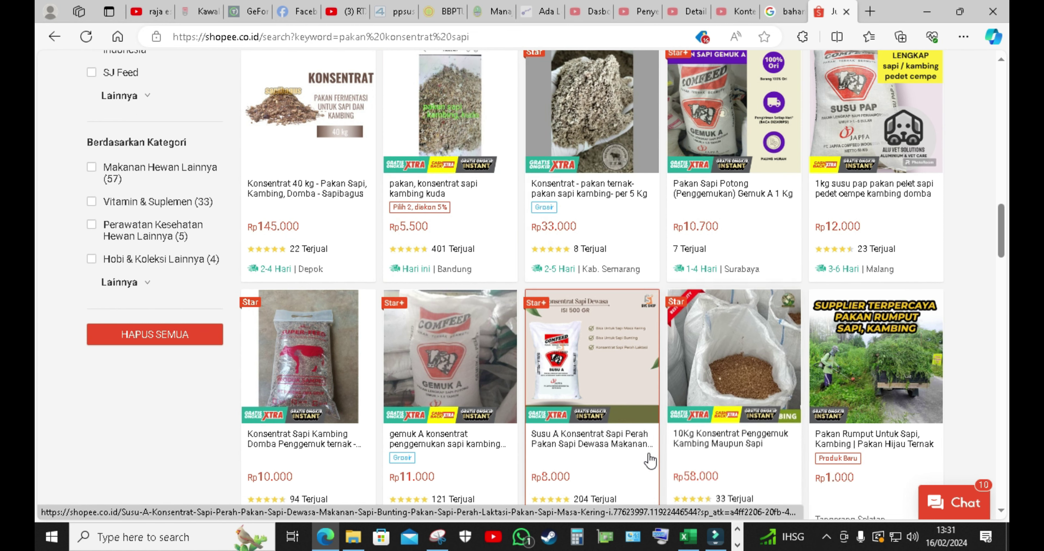
pyautogui.scroll(-2, 619, 446)
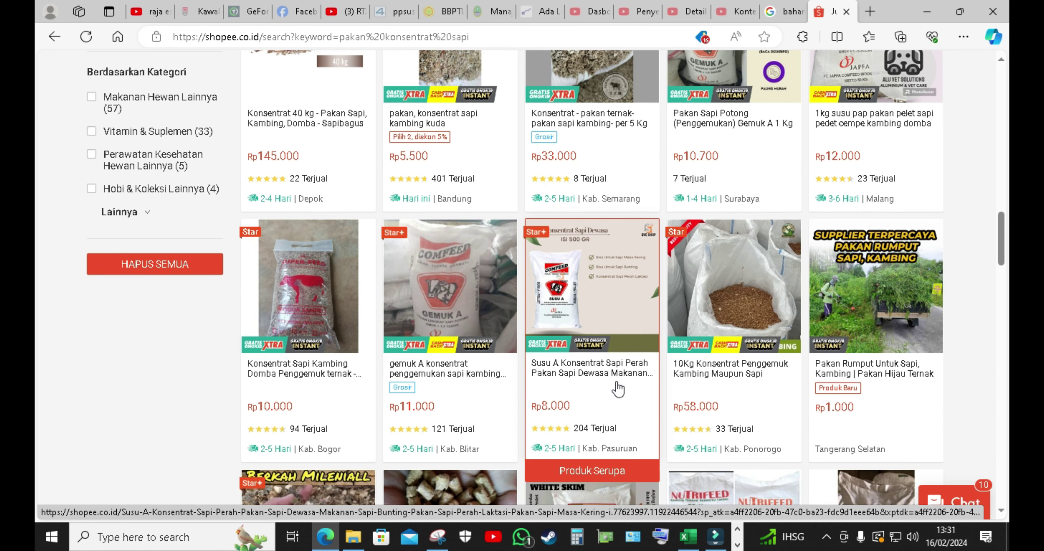
pyautogui.scroll(10, 609, 401)
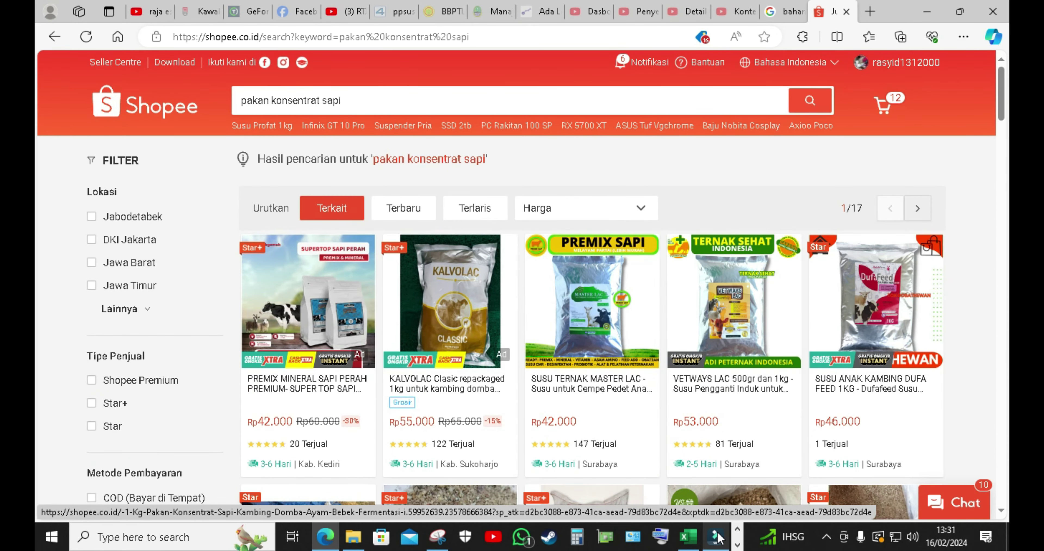
# Switch to WinFeed and save the formula as Example 28 Cattle in the Formulas folder, overwriting the existing file.
pyautogui.moveTo(688, 537)
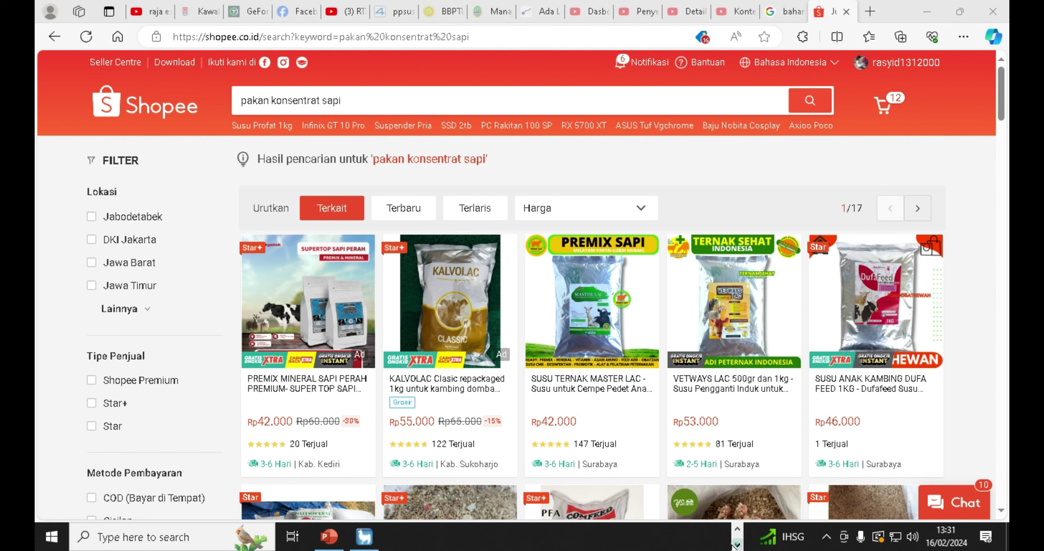
pyautogui.click(738, 544)
pyautogui.click(365, 537)
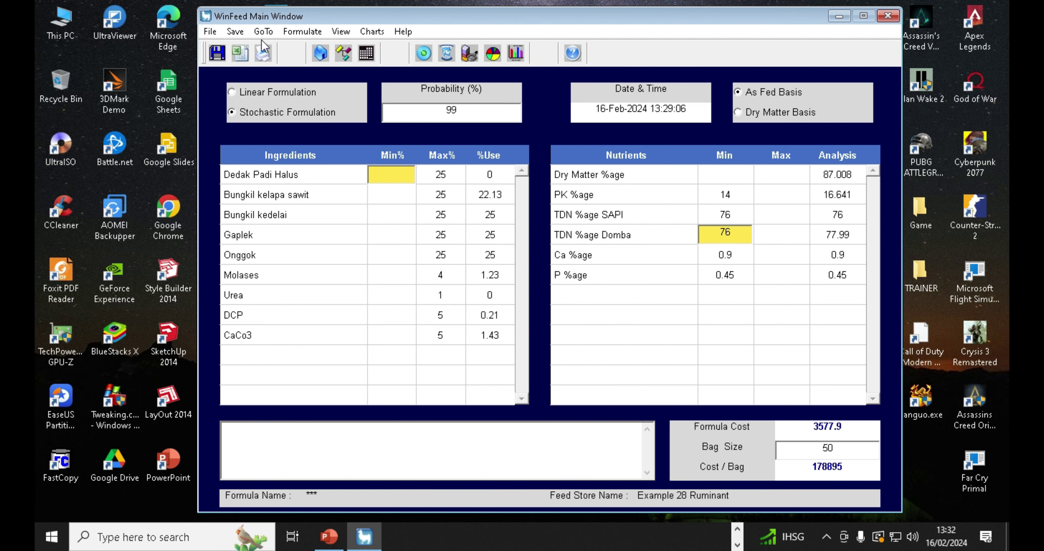
pyautogui.click(219, 53)
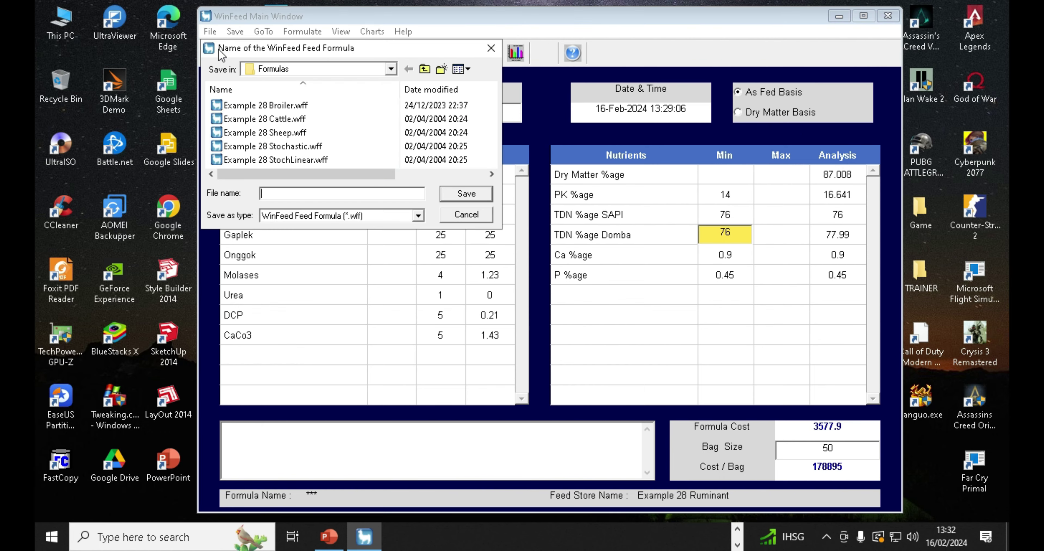
pyautogui.doubleClick(327, 120)
pyautogui.click(559, 272)
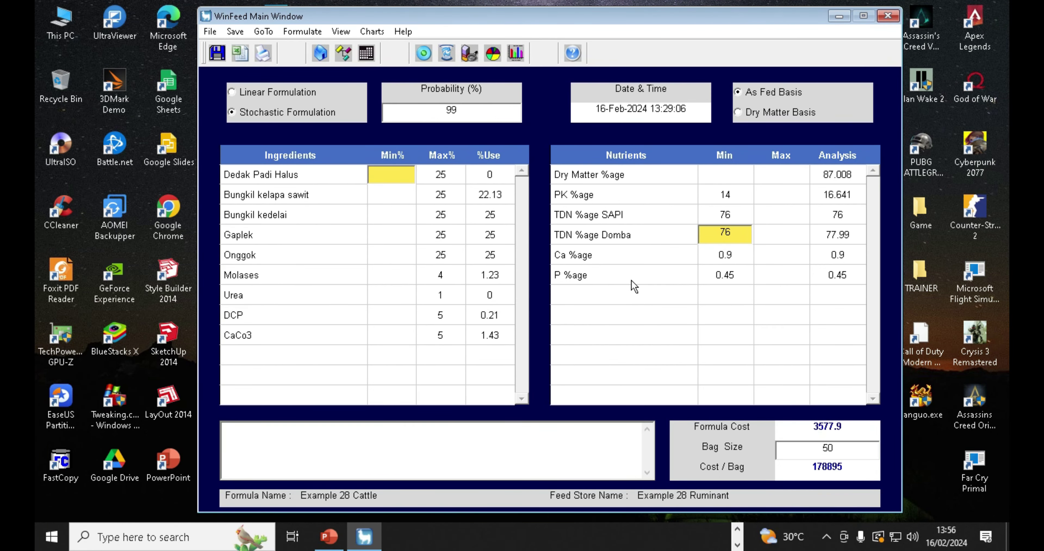